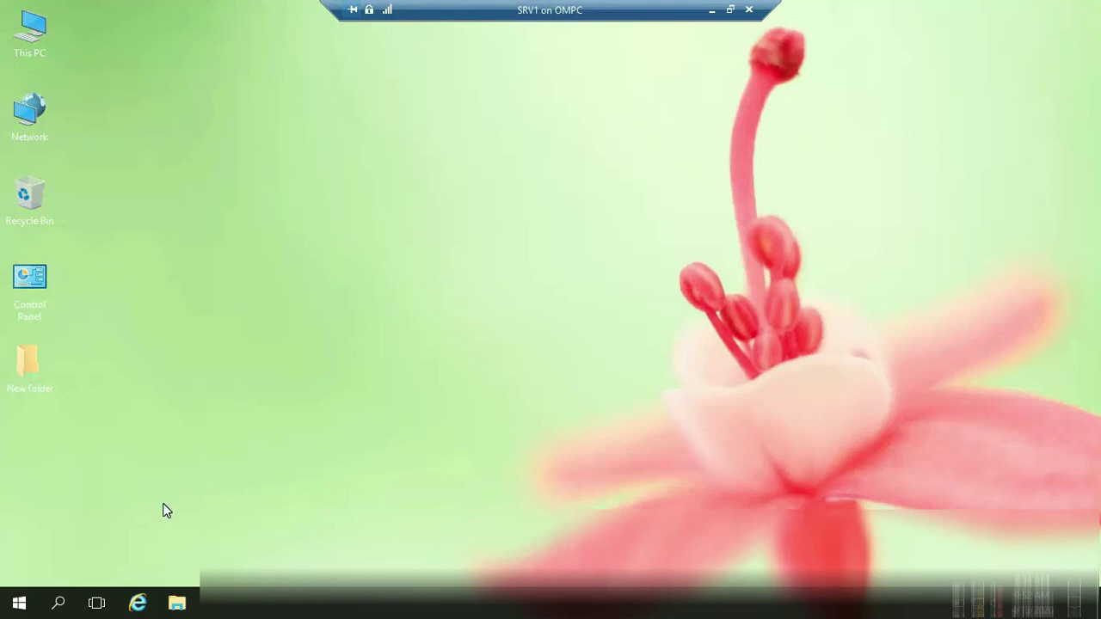
# Open the Windows Deployment Services console from Server Manager.
pyautogui.click(20, 603)
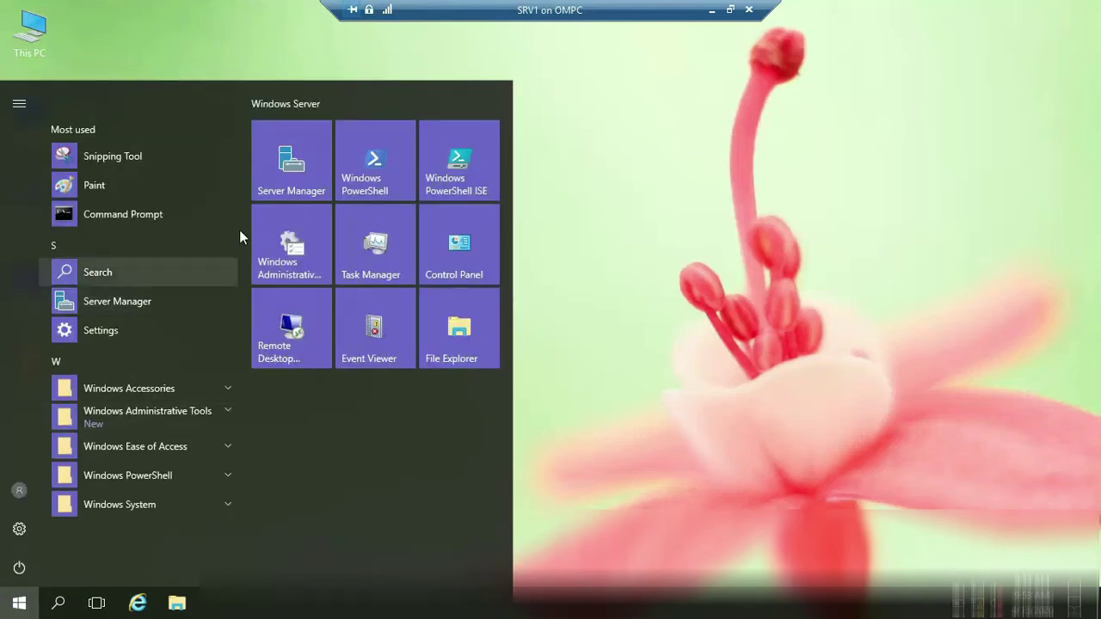
pyautogui.click(290, 175)
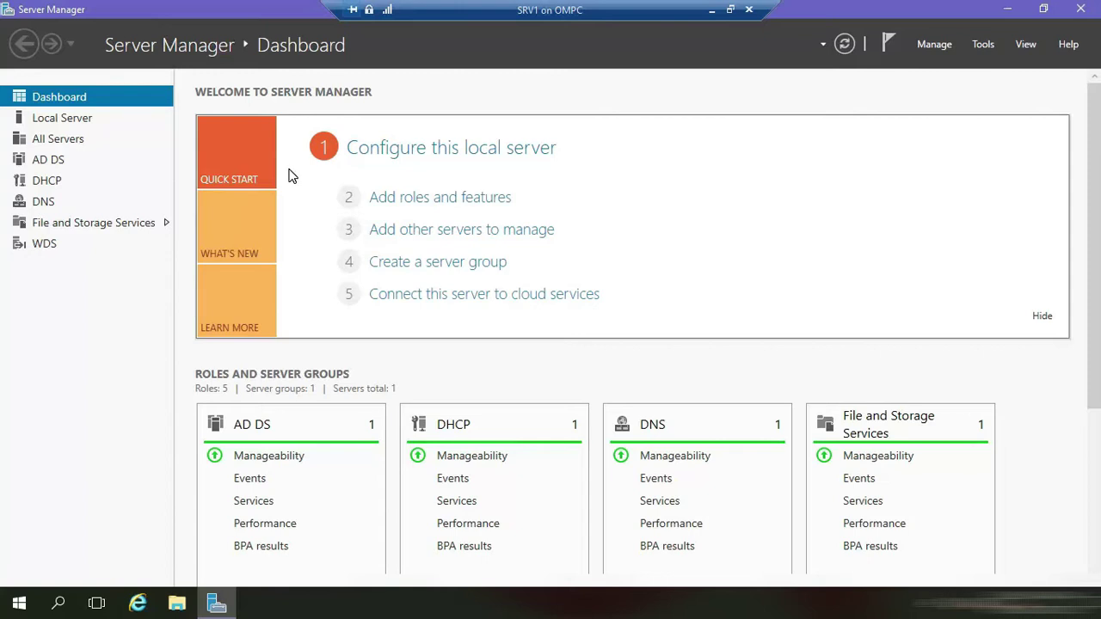
pyautogui.click(990, 47)
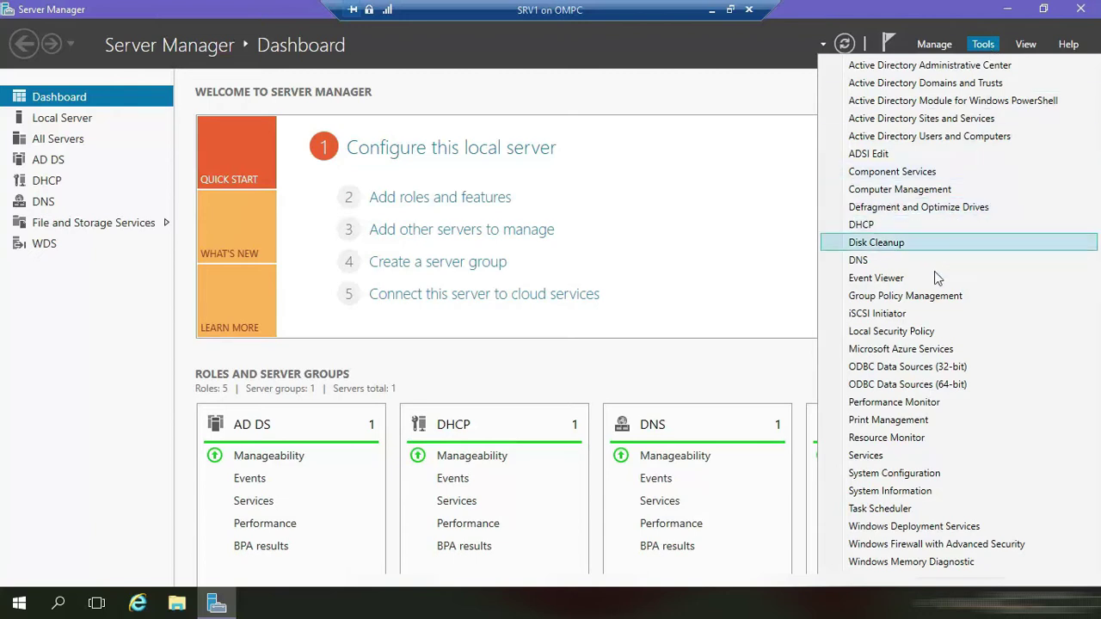
pyautogui.click(913, 526)
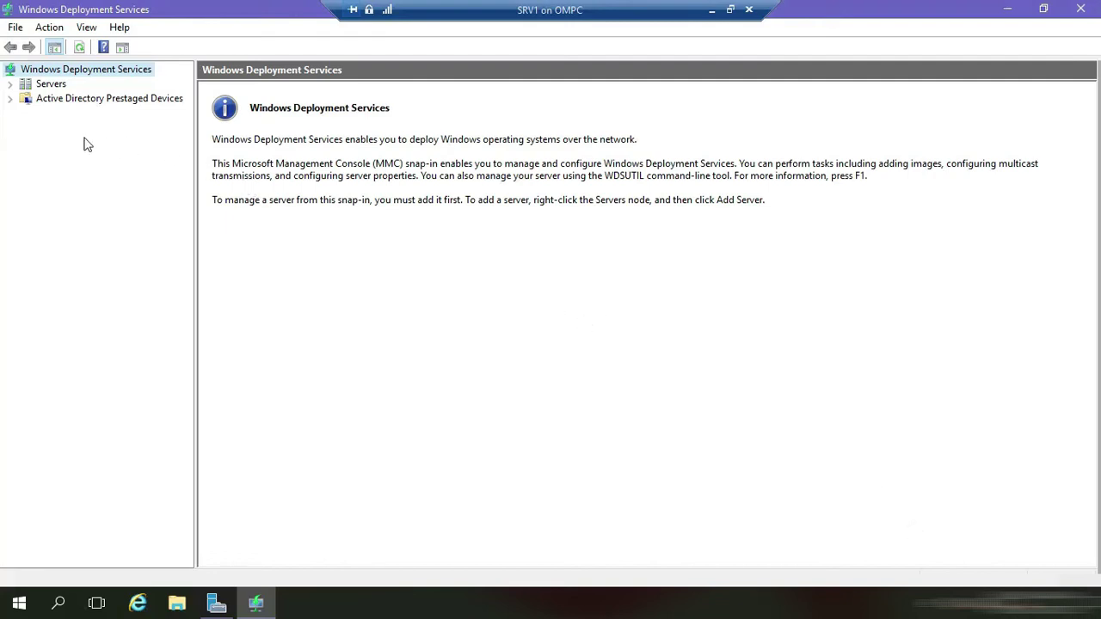
# Begin configuring the deployment server SRV1.omtech.local, keeping it integrated with Active Directory.
pyautogui.click(10, 85)
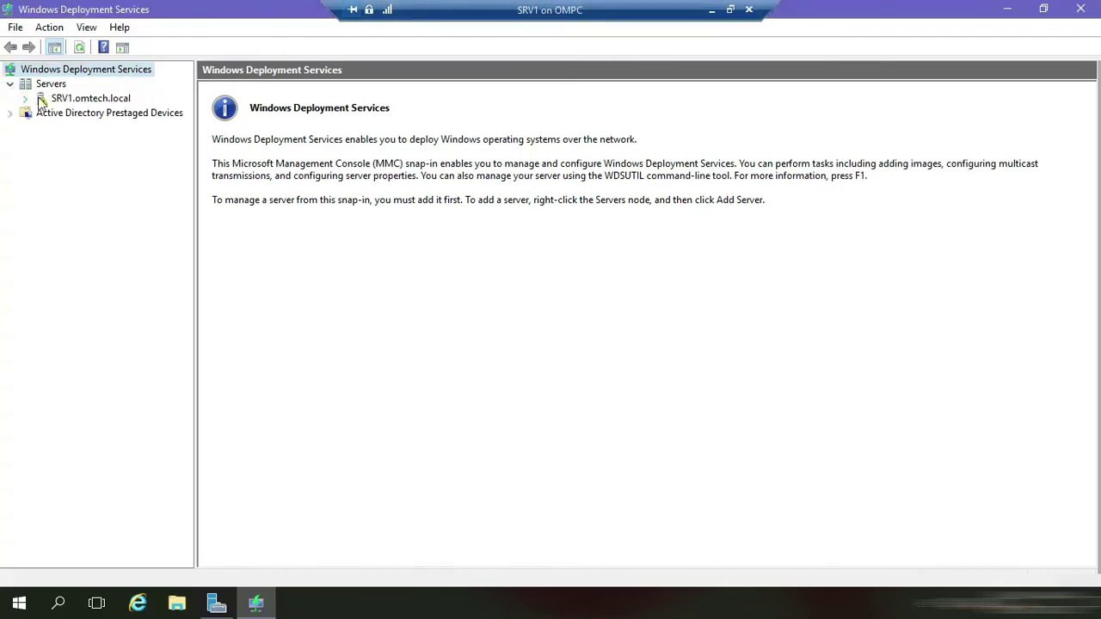
pyautogui.click(63, 99)
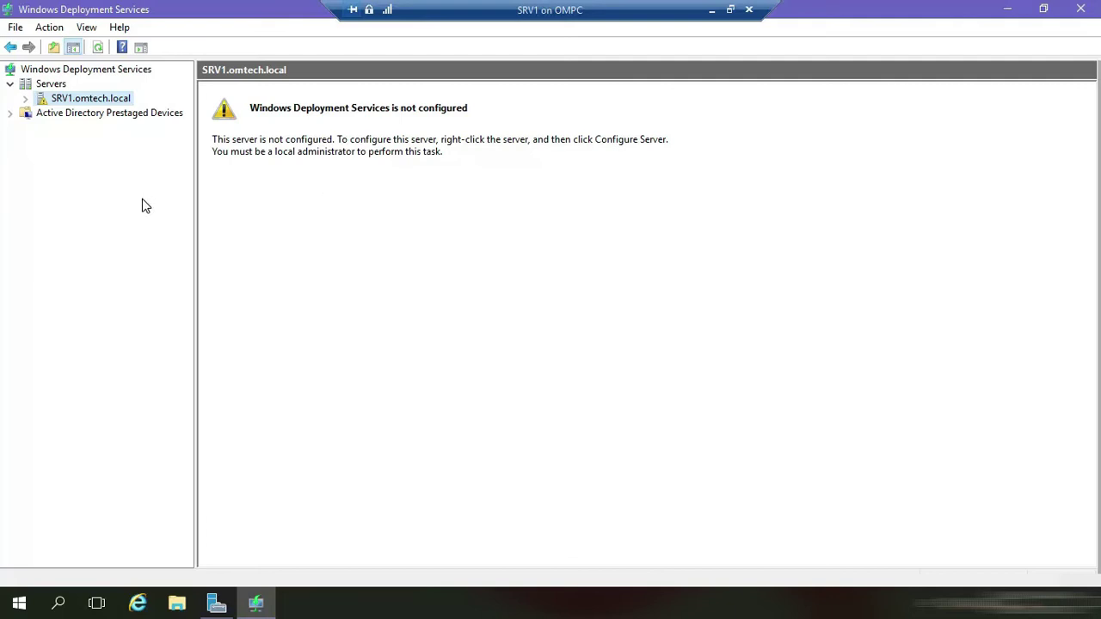
pyautogui.rightClick(74, 98)
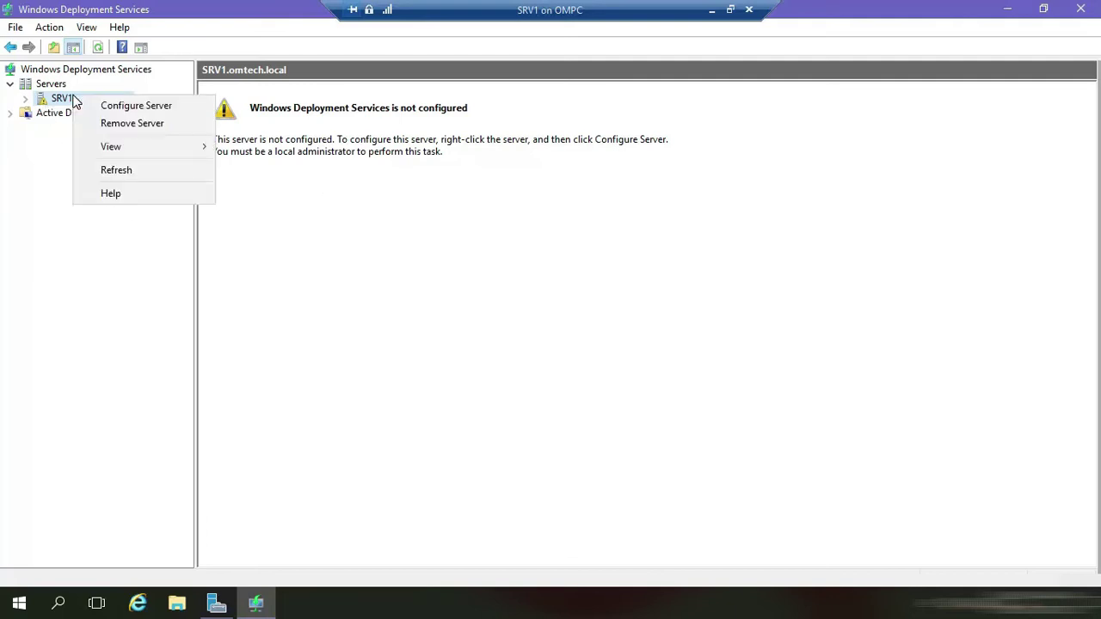
pyautogui.click(34, 175)
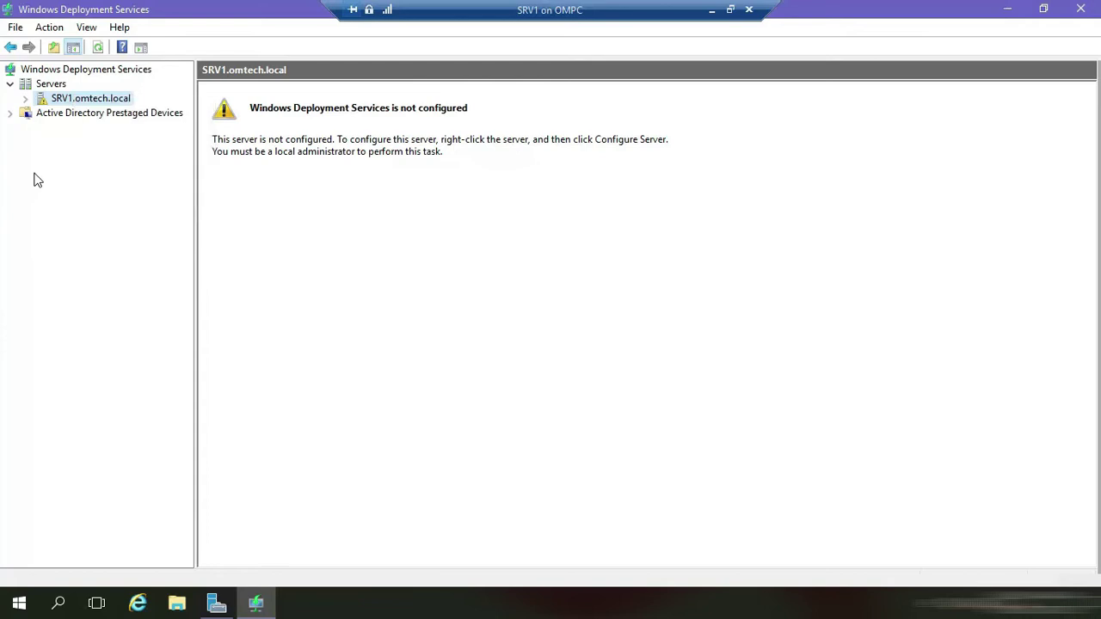
pyautogui.rightClick(101, 105)
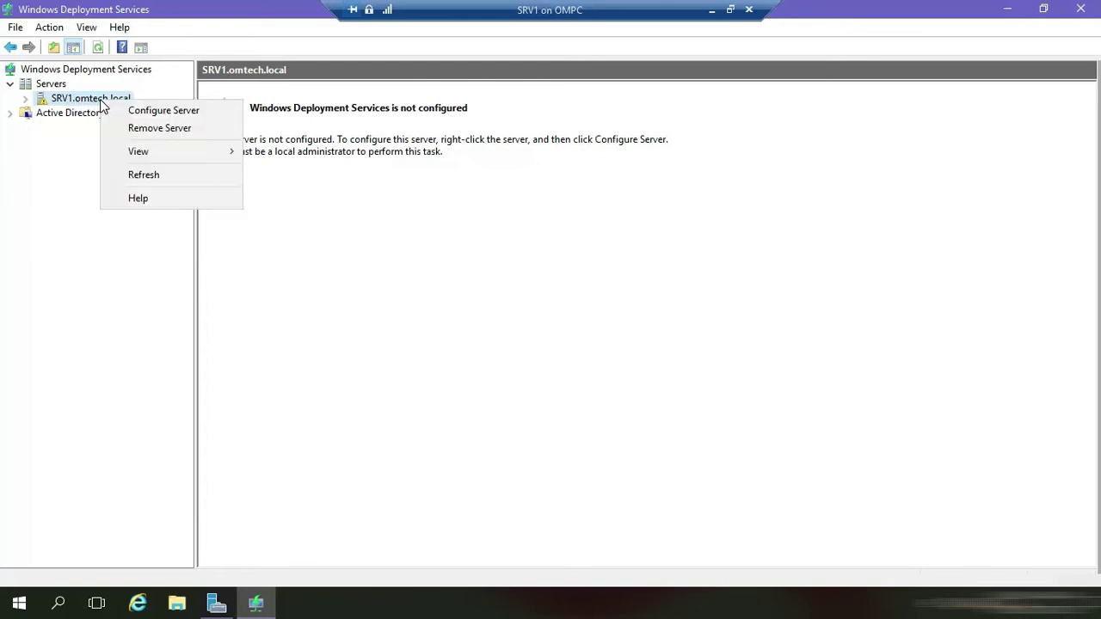
pyautogui.click(130, 112)
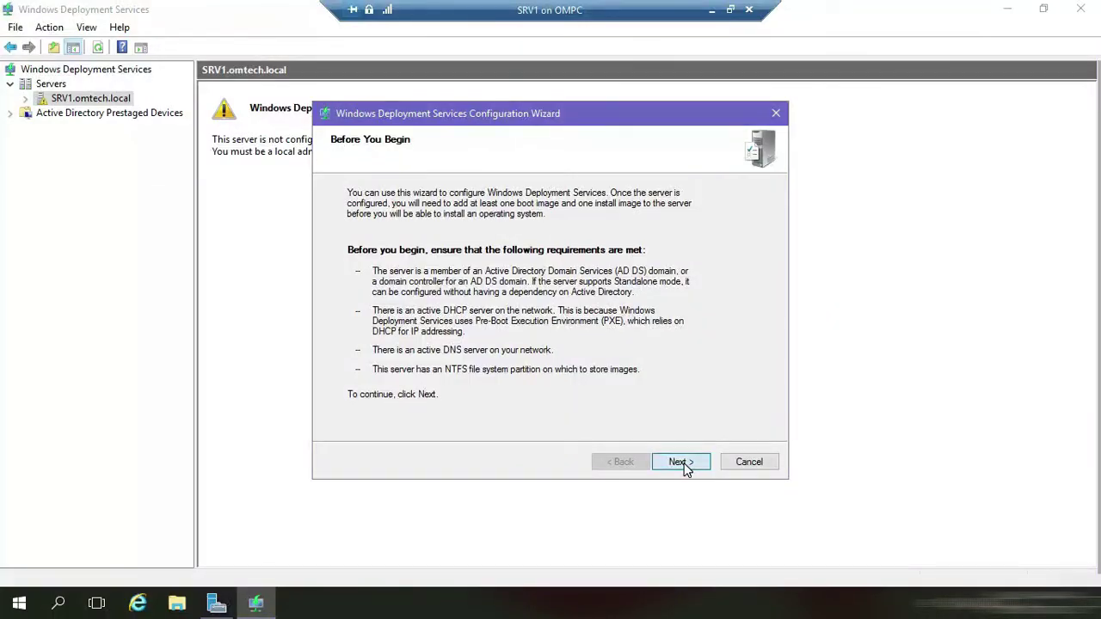
pyautogui.click(679, 463)
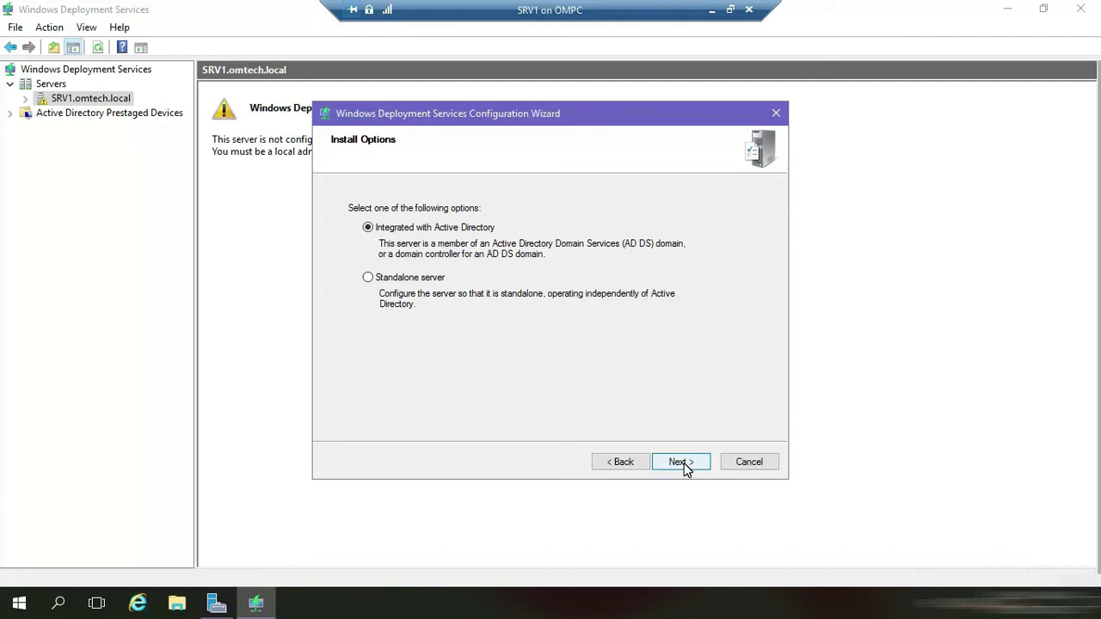
pyautogui.click(681, 462)
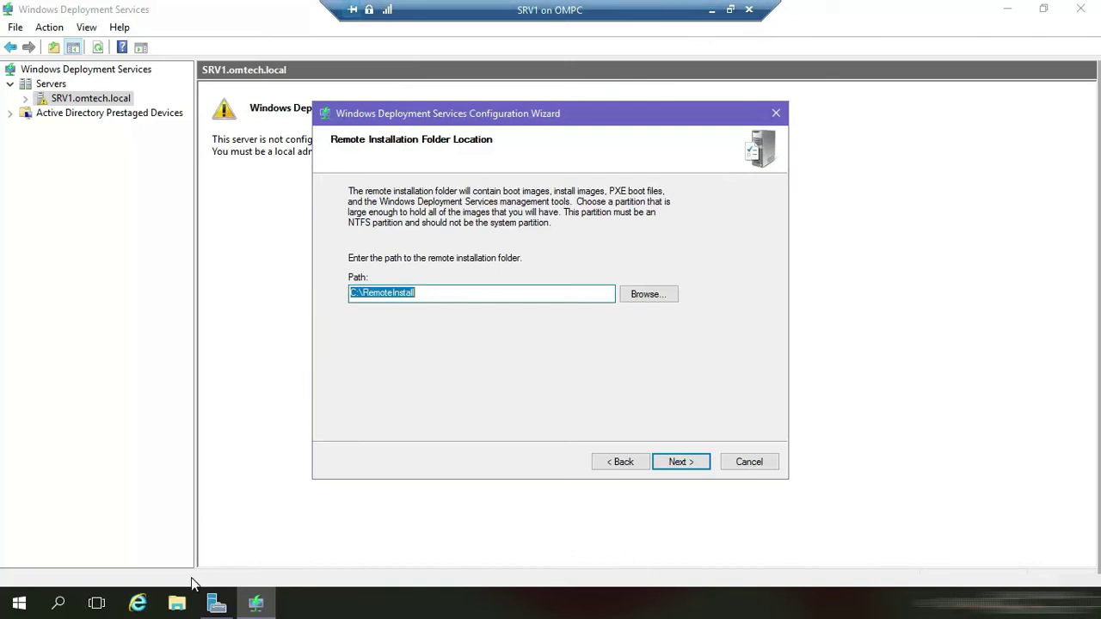
# Check the available drives, set the remote installation folder to E:\RemoteInstall and accept both proxy DHCP options.
pyautogui.click(180, 606)
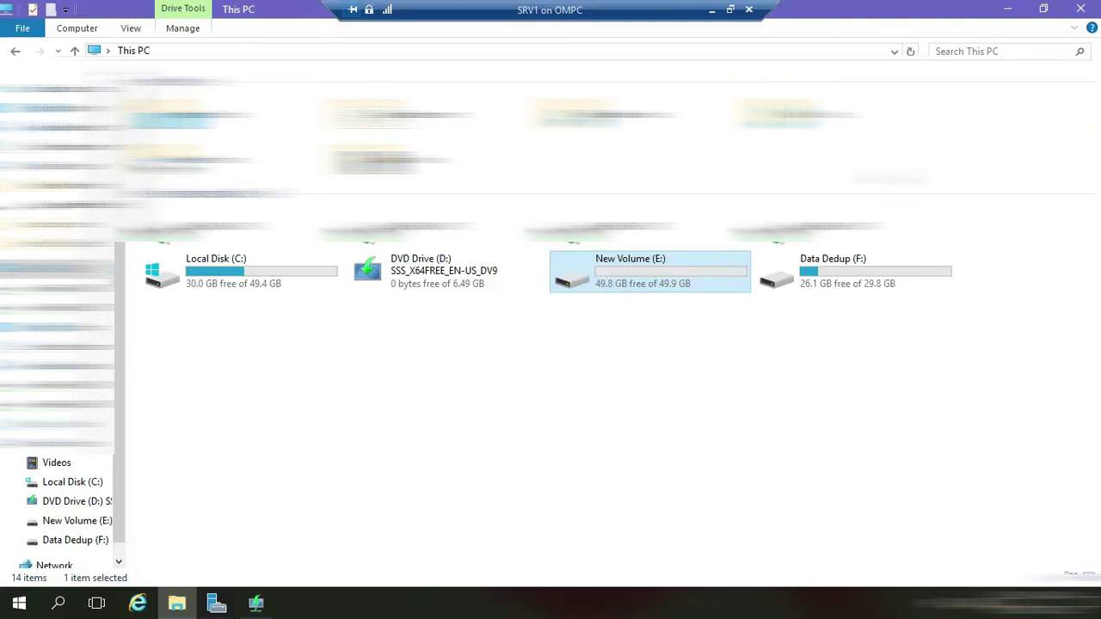
pyautogui.click(1082, 8)
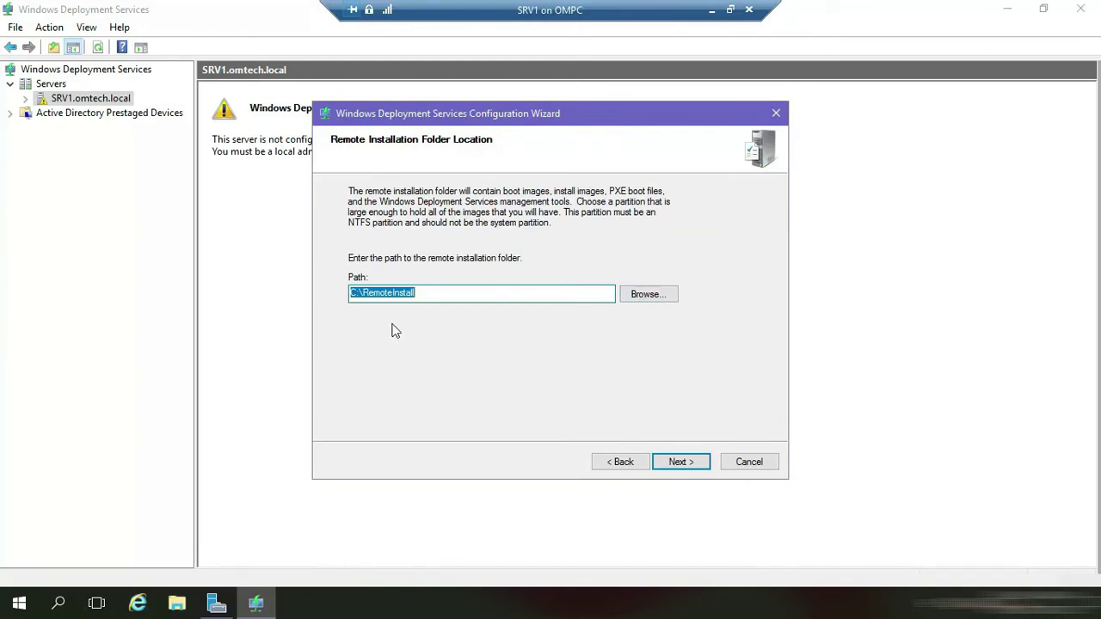
pyautogui.moveTo(360, 294); pyautogui.dragTo(348, 295)
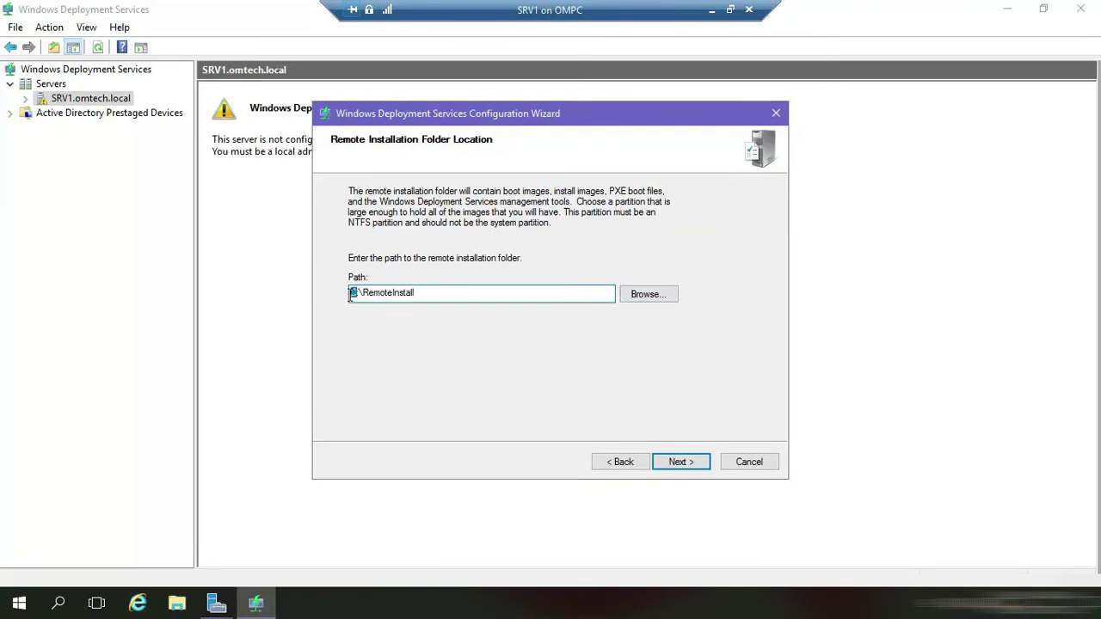
pyautogui.write('E:')
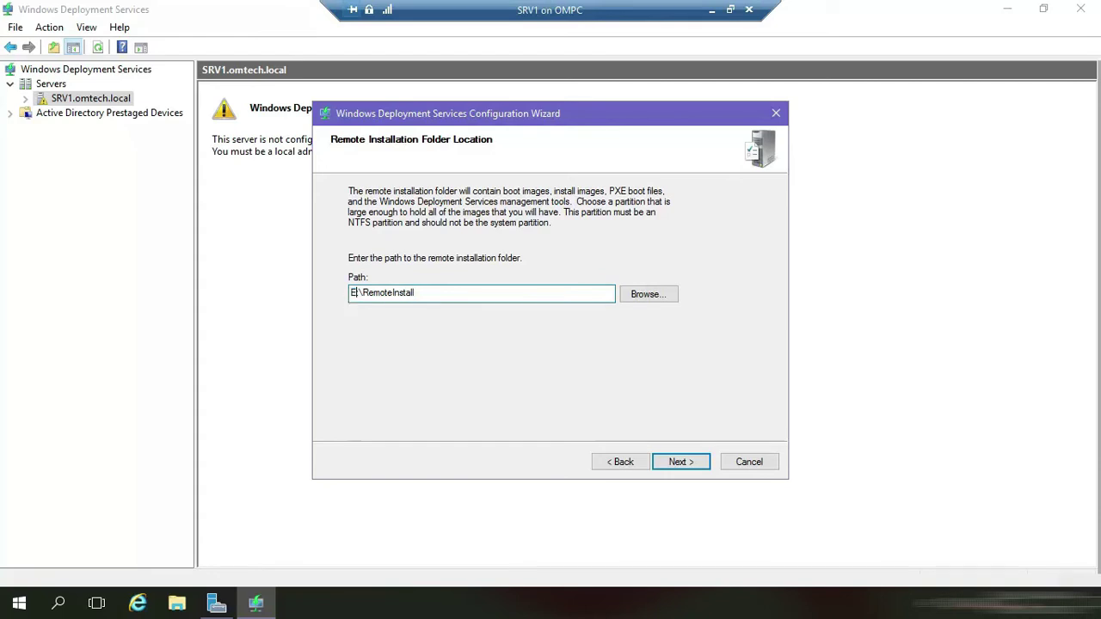
pyautogui.click(679, 466)
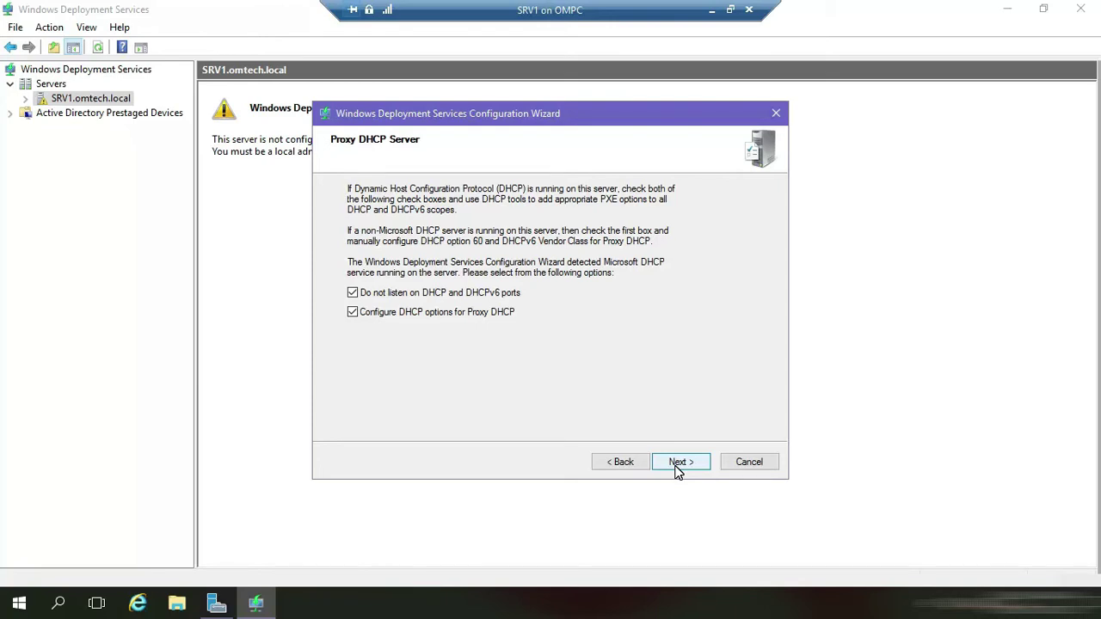
pyautogui.click(678, 466)
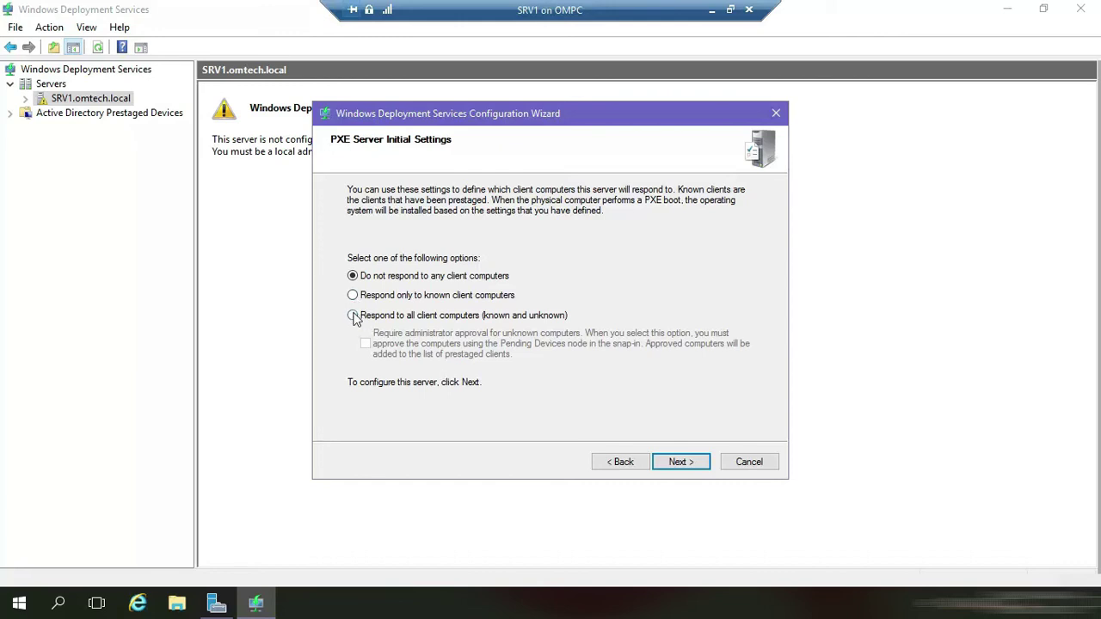
# Set the PXE server to respond to all client computers, requiring administrator approval for unknown ones, and finish the server configuration.
pyautogui.click(353, 315)
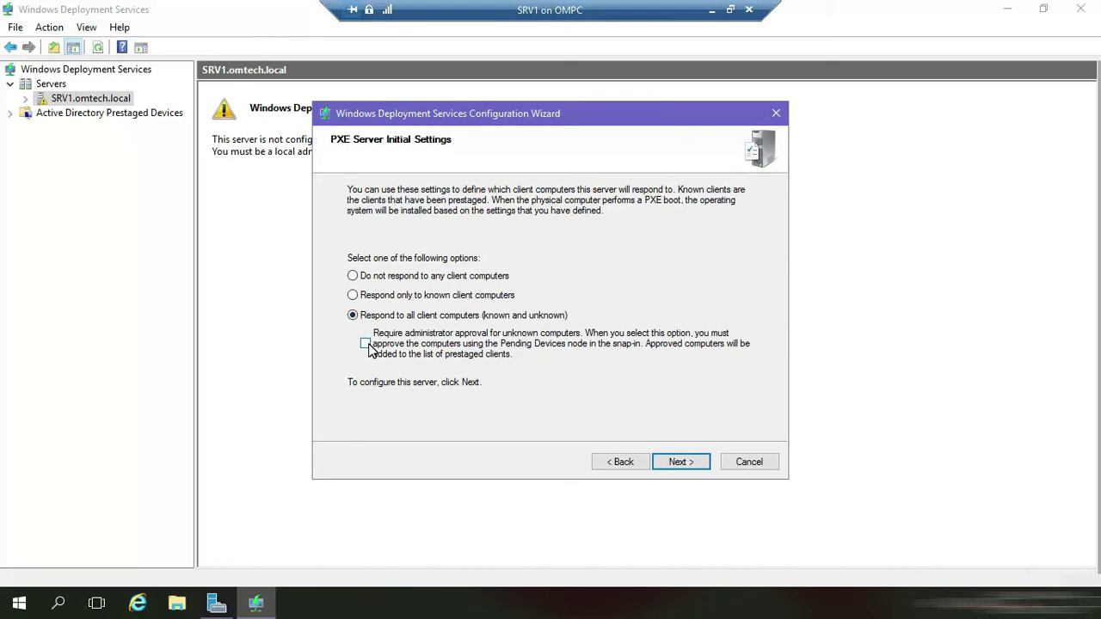
pyautogui.click(367, 344)
pyautogui.click(687, 463)
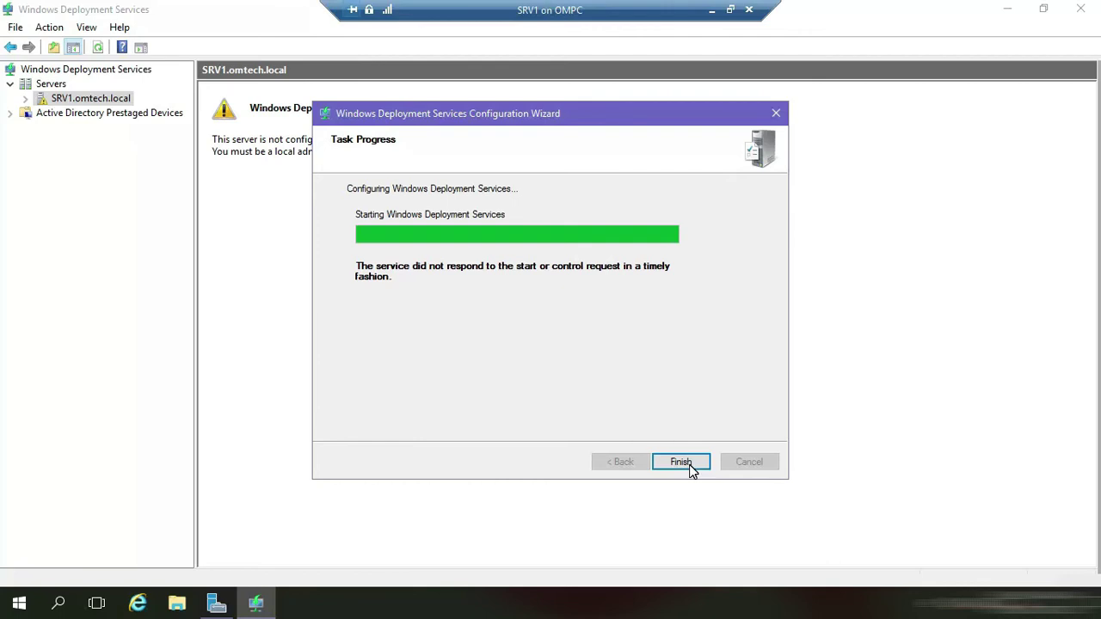
pyautogui.click(680, 462)
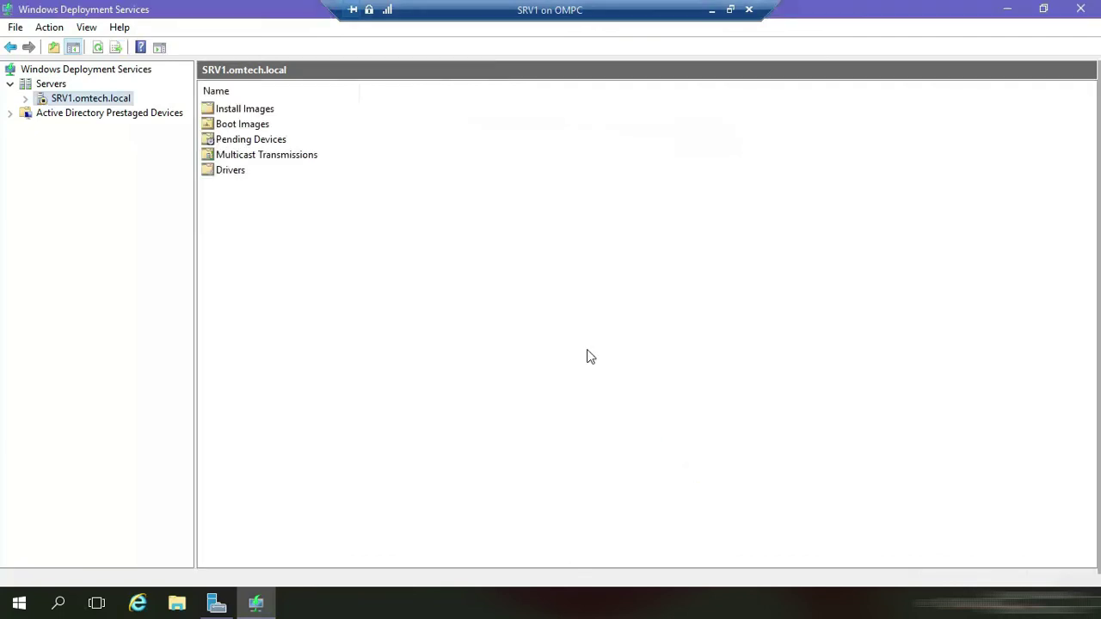
# Start the deployment service on SRV1.omtech.local.
pyautogui.rightClick(45, 106)
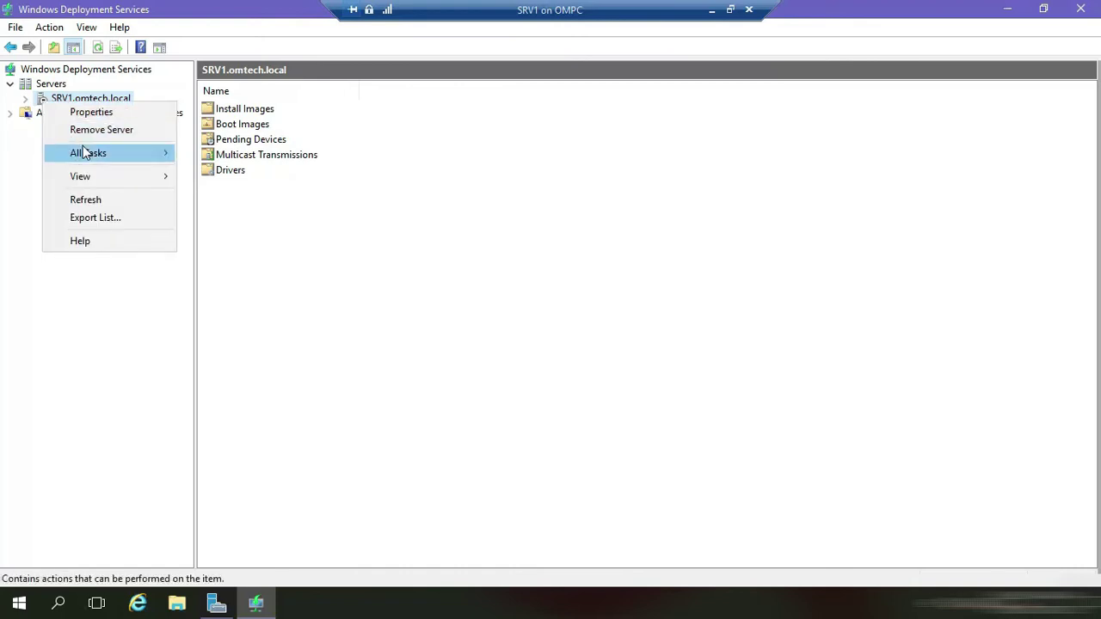
pyautogui.moveTo(84, 152)
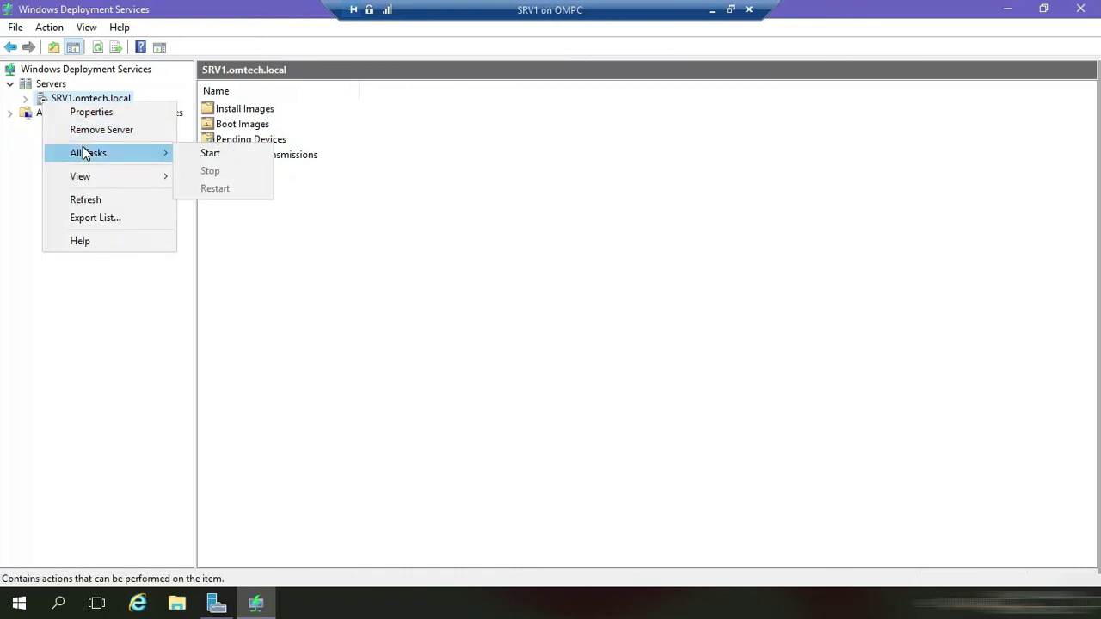
pyautogui.click(209, 155)
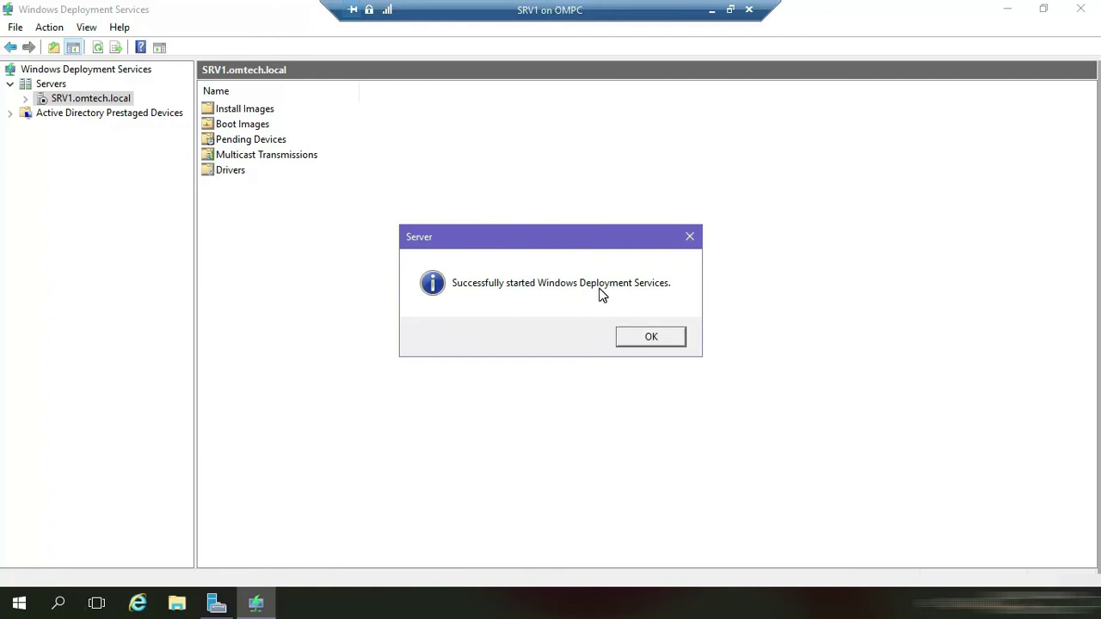
pyautogui.click(652, 336)
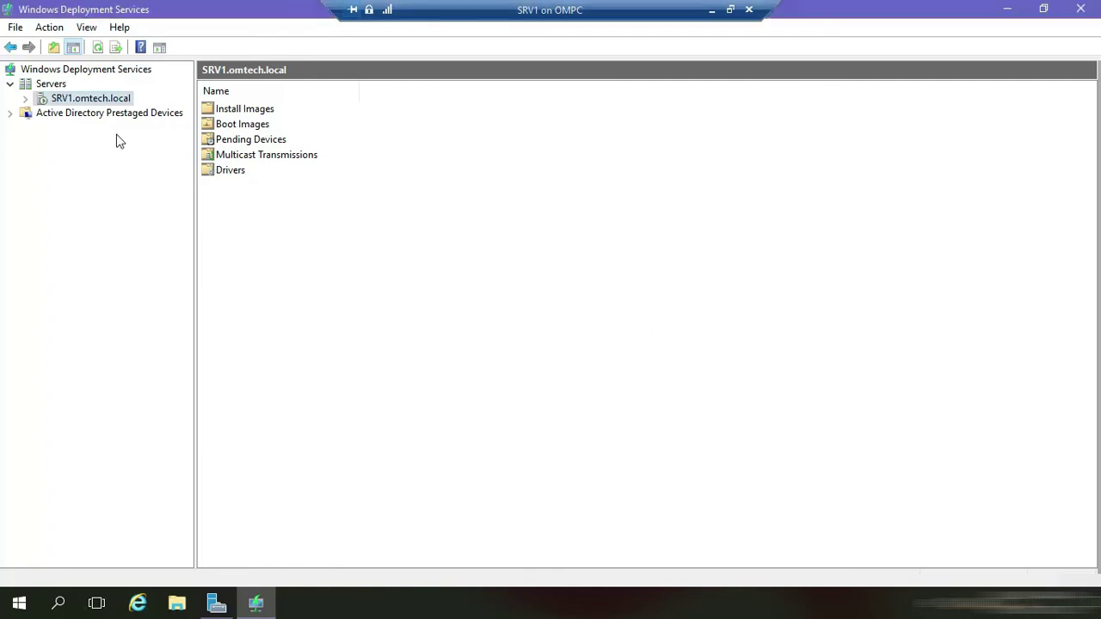
# Begin adding an install image on SRV1.omtech.local in a new image group named Windows7Ultimate.
pyautogui.click(25, 99)
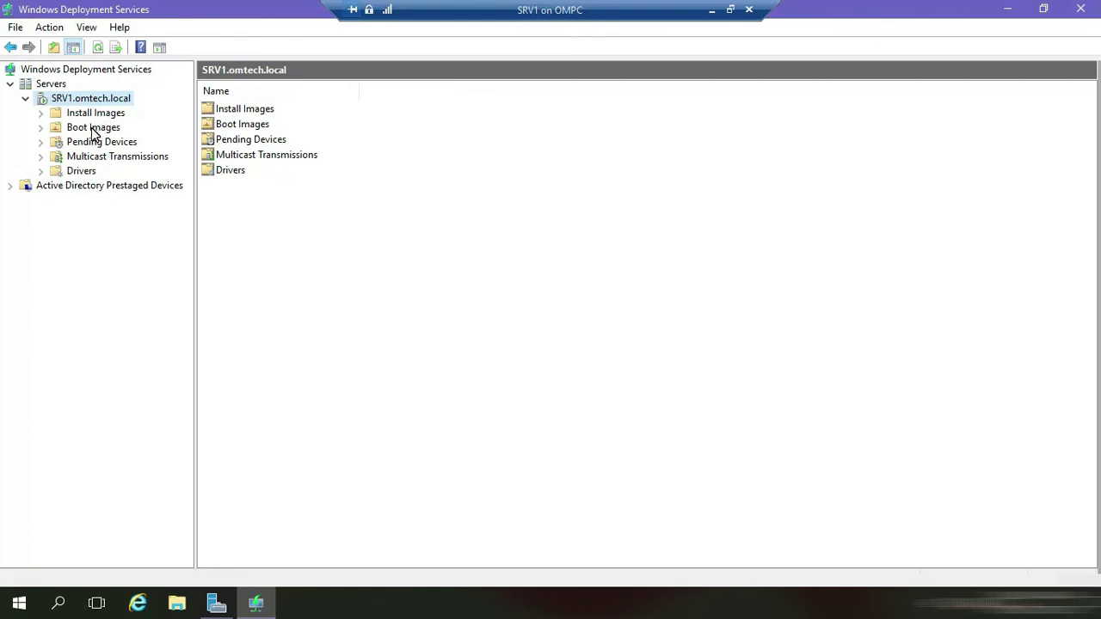
pyautogui.click(85, 118)
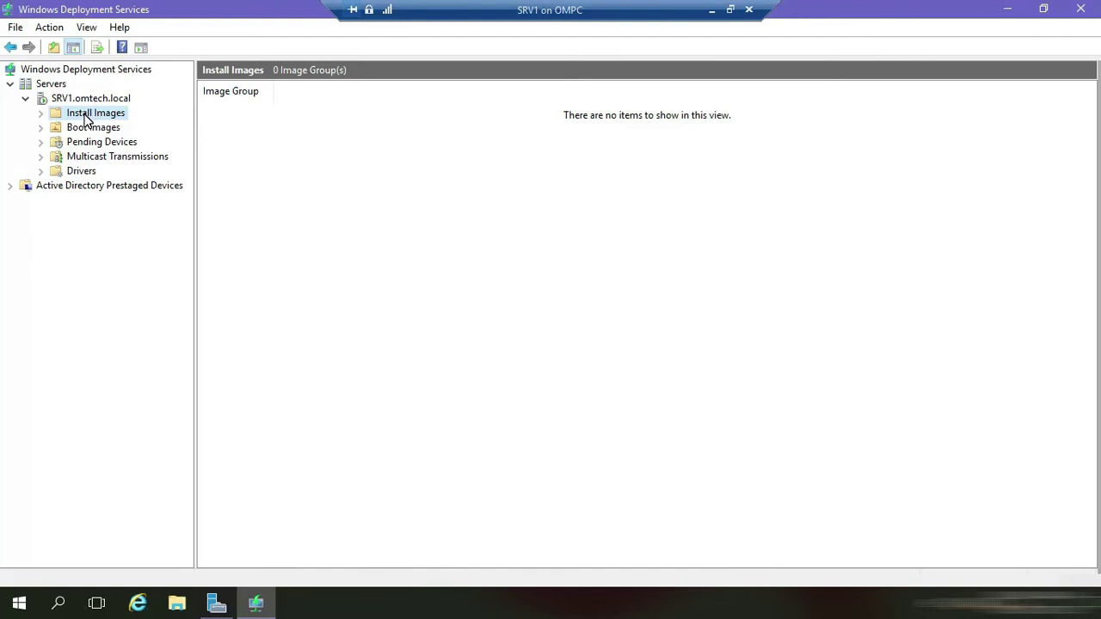
pyautogui.rightClick(85, 118)
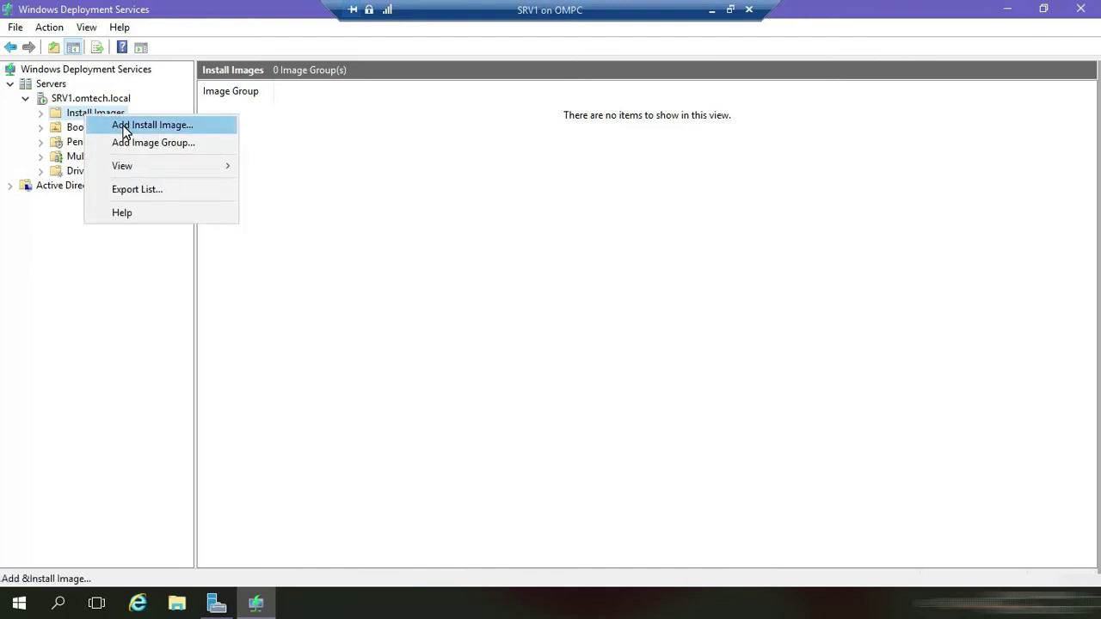
pyautogui.click(123, 127)
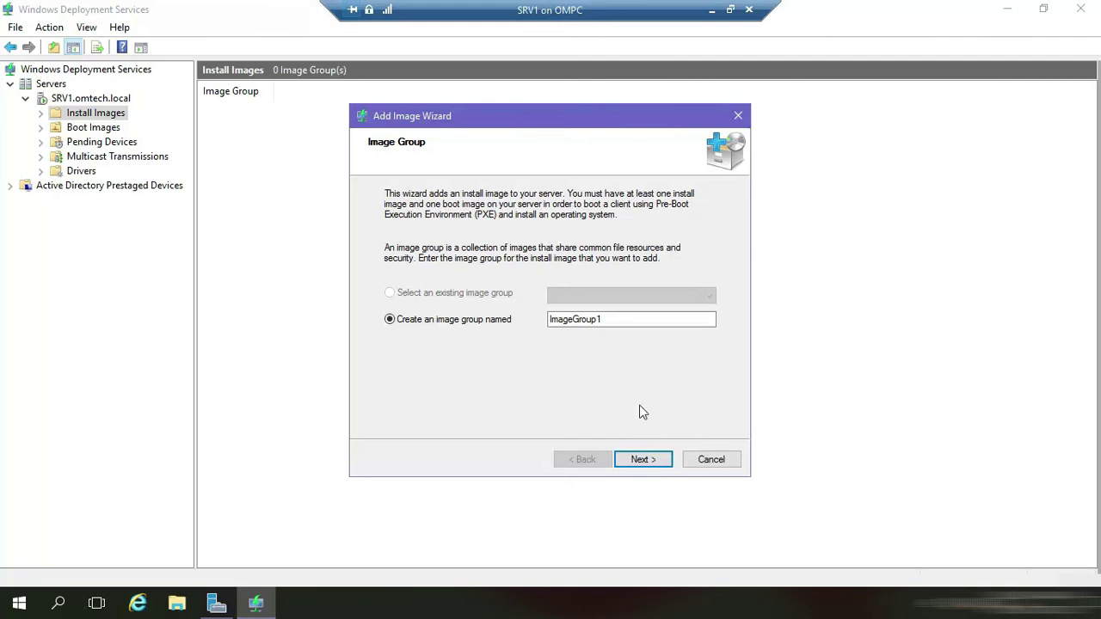
pyautogui.moveTo(599, 319); pyautogui.dragTo(523, 303)
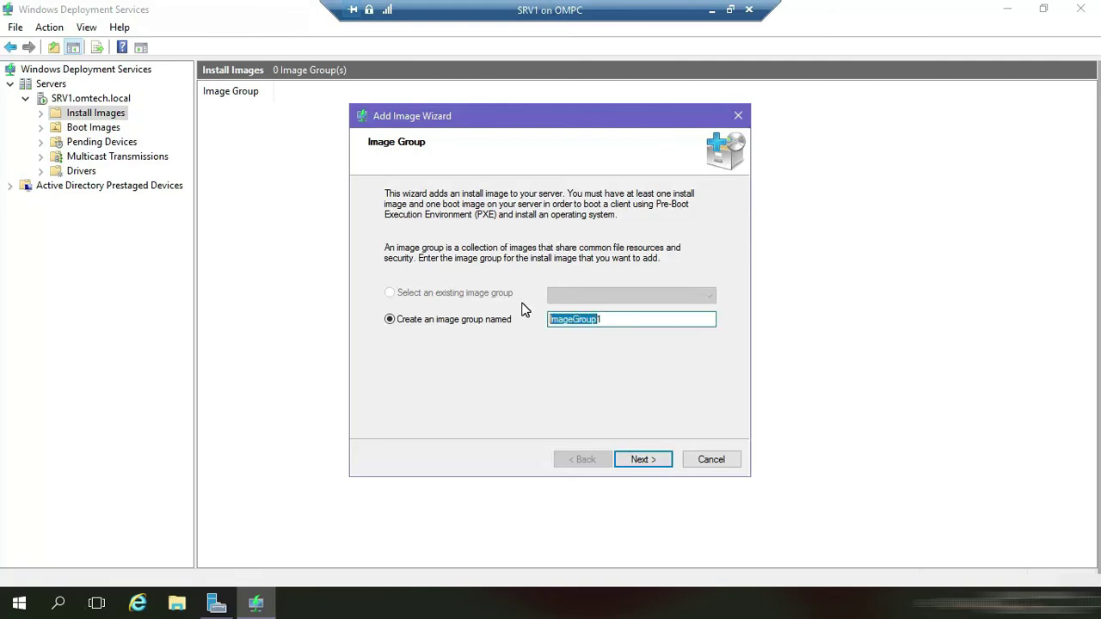
pyautogui.write('Windows')
pyautogui.press('BackSpace')
pyautogui.write('7')
pyautogui.write('UI')
pyautogui.write('timate')
pyautogui.click(648, 461)
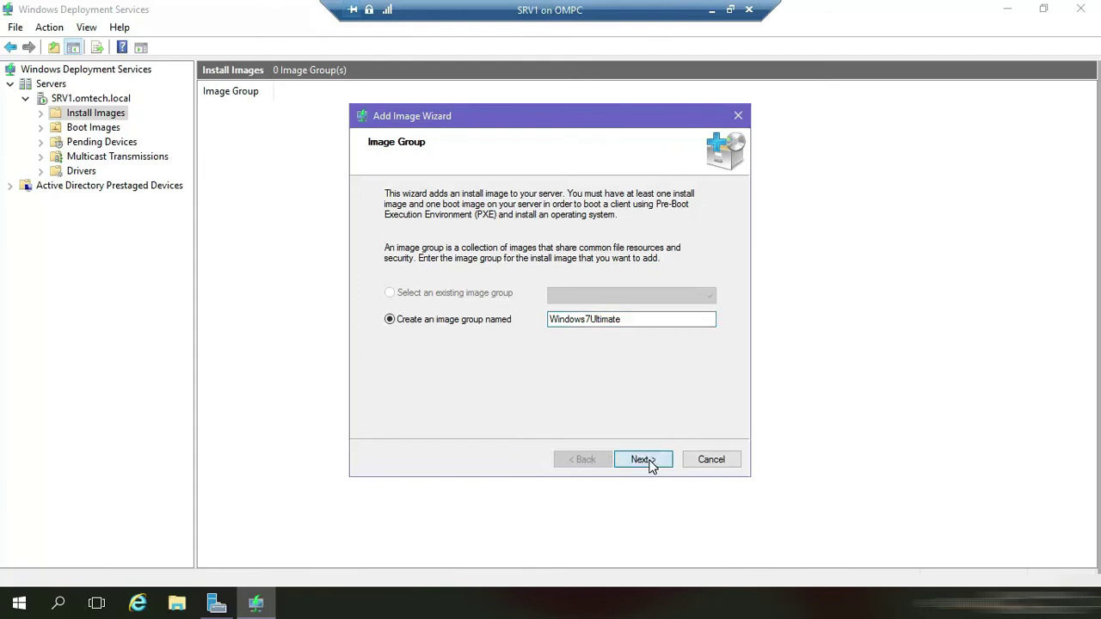
# Use install.wim from the sources folder on DVD Drive (G:) as the image file for the install image.
pyautogui.click(691, 251)
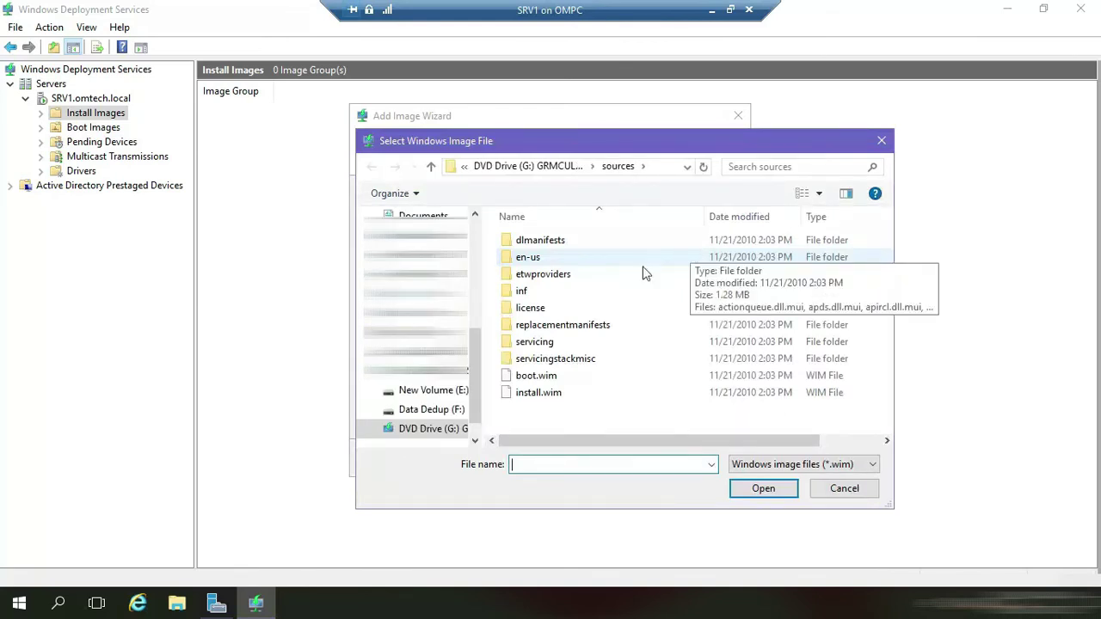
pyautogui.moveTo(473, 354); pyautogui.dragTo(473, 363)
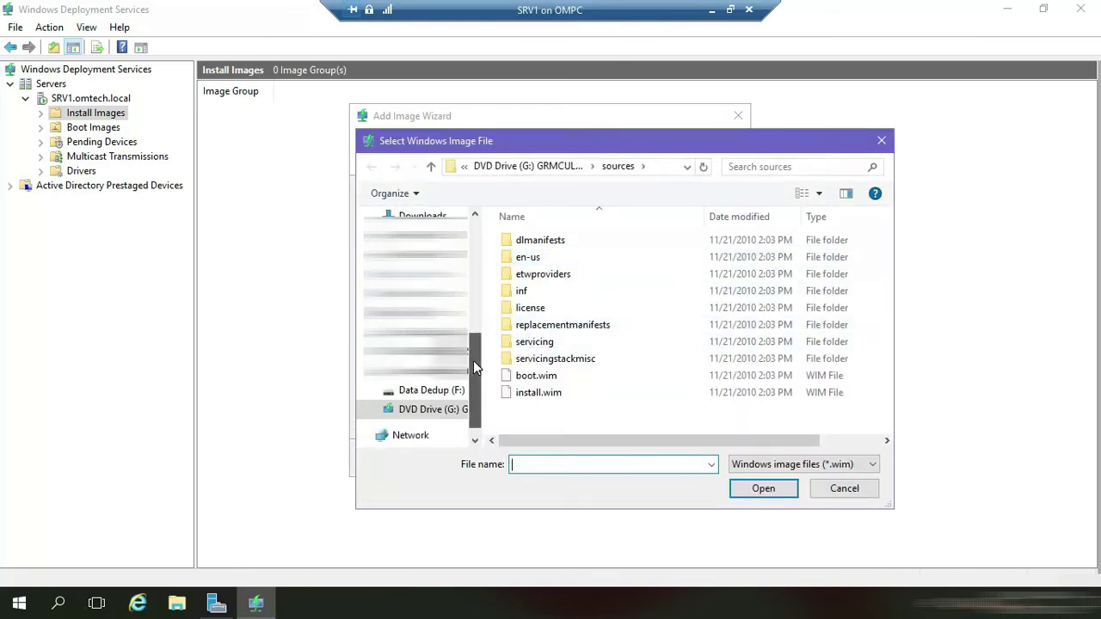
pyautogui.click(414, 414)
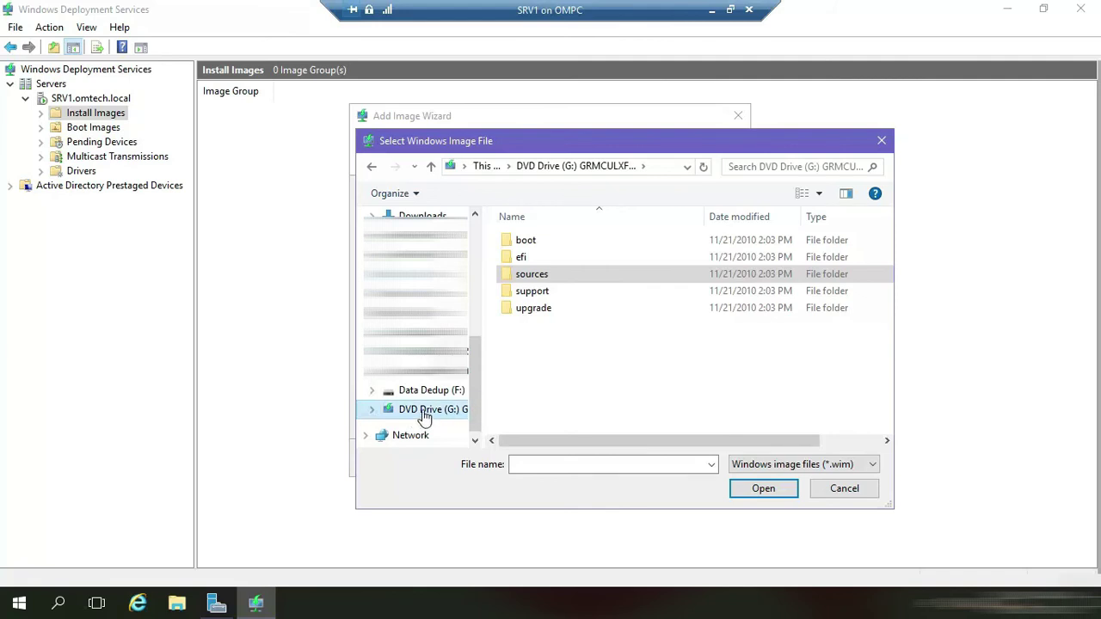
pyautogui.doubleClick(532, 274)
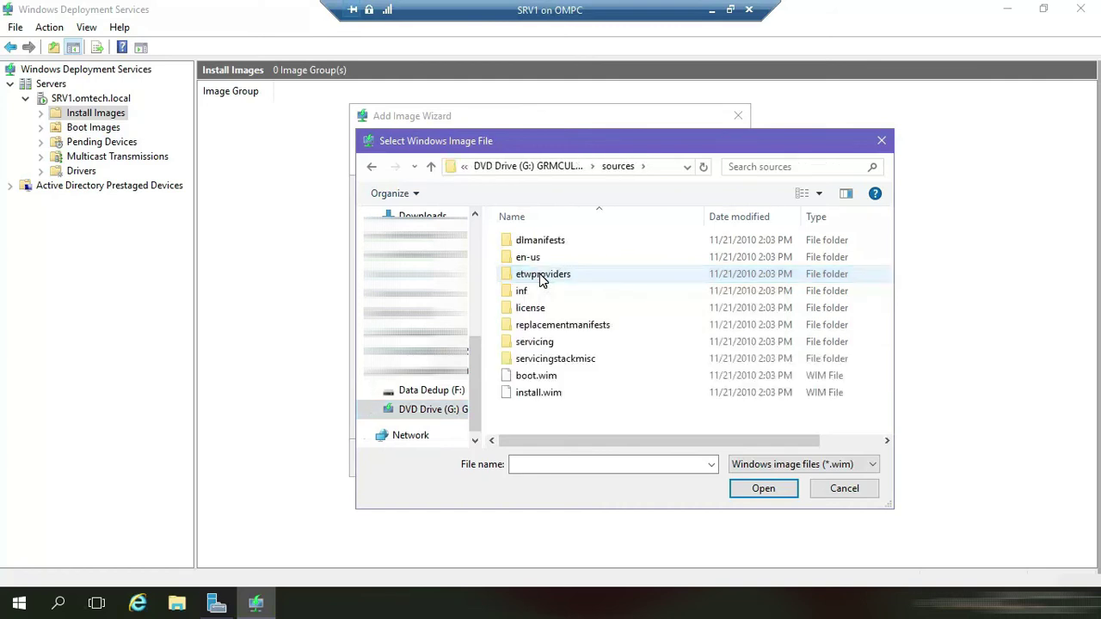
pyautogui.click(537, 393)
pyautogui.click(765, 492)
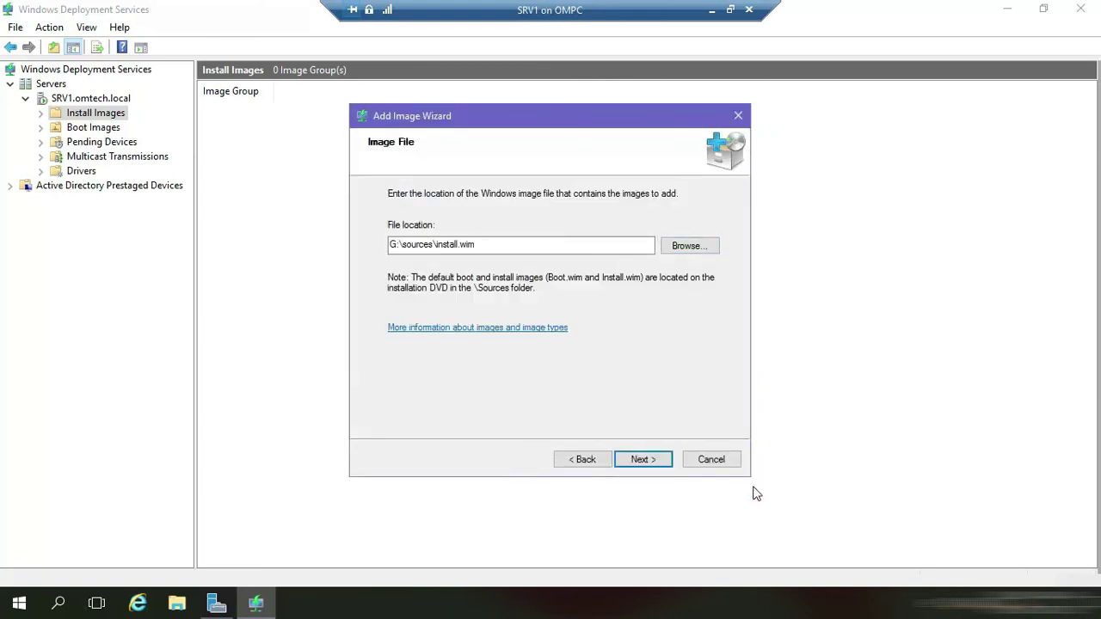
pyautogui.click(663, 464)
# Exclude the HOMEBASIC, HOMEPREMIUM and PROFESSIONAL images and add only Windows 7 ULTIMATE to the server.
pyautogui.moveTo(466, 242); pyautogui.dragTo(548, 242)
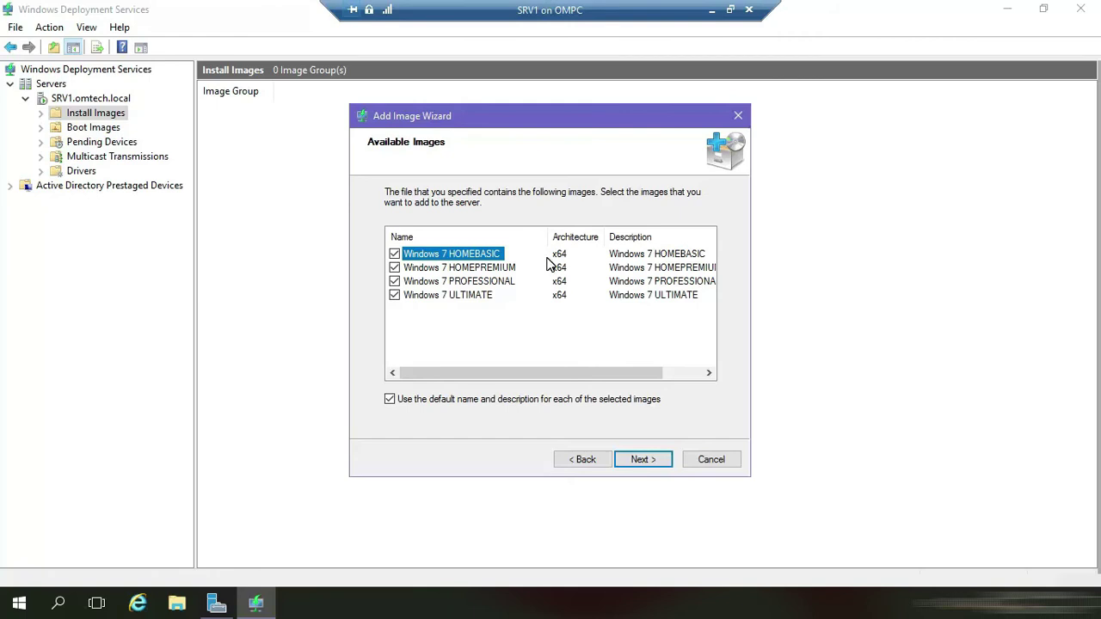
pyautogui.click(393, 268)
pyautogui.click(395, 281)
pyautogui.click(646, 459)
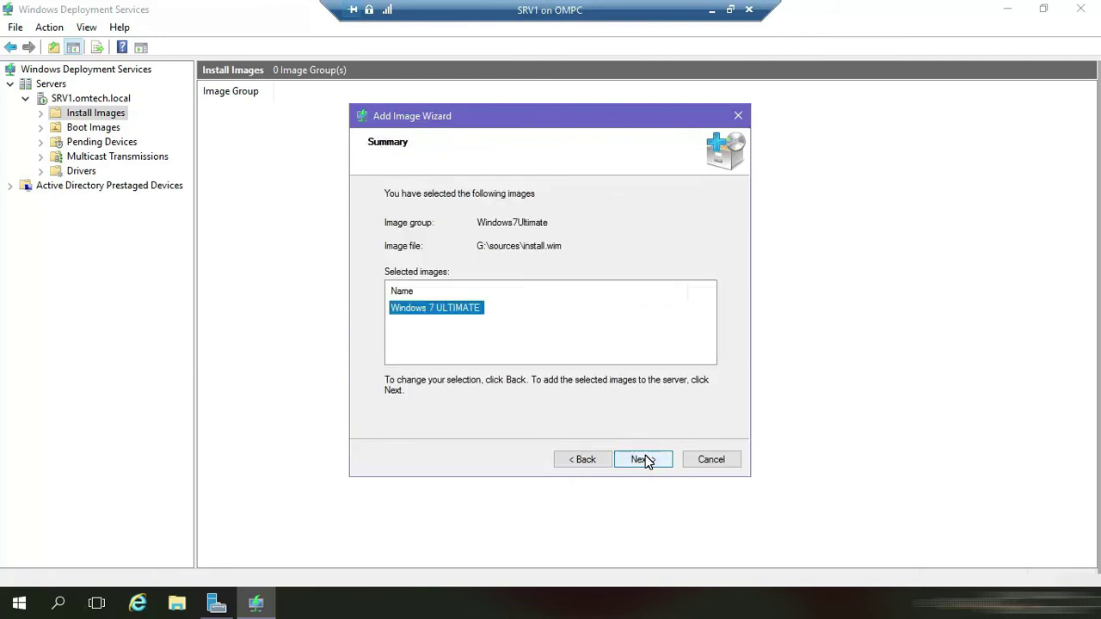
pyautogui.click(643, 459)
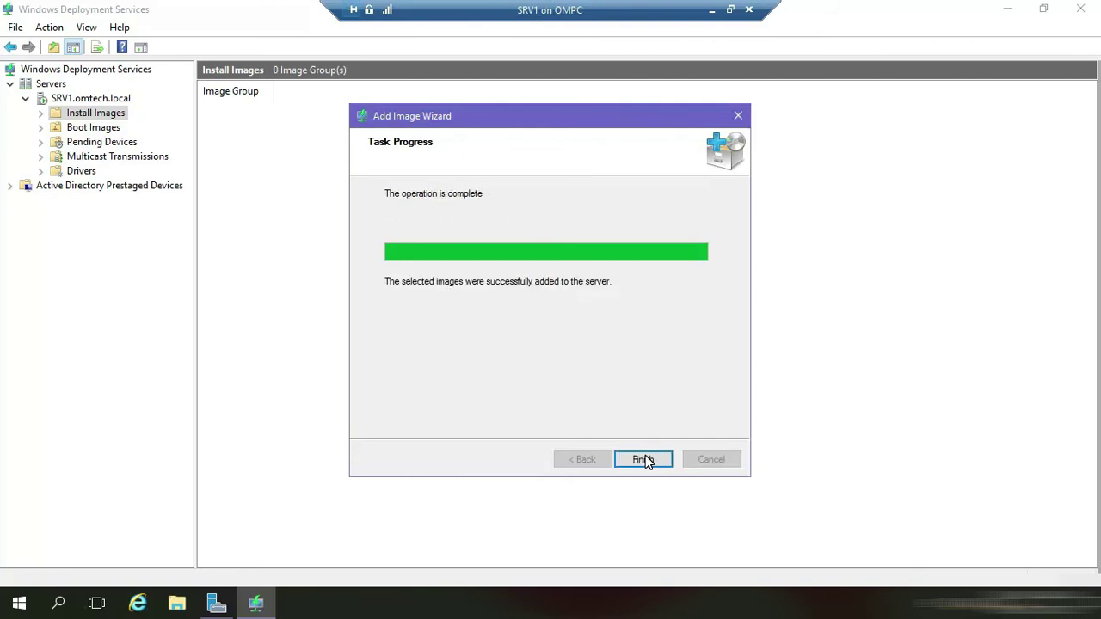
pyautogui.click(645, 460)
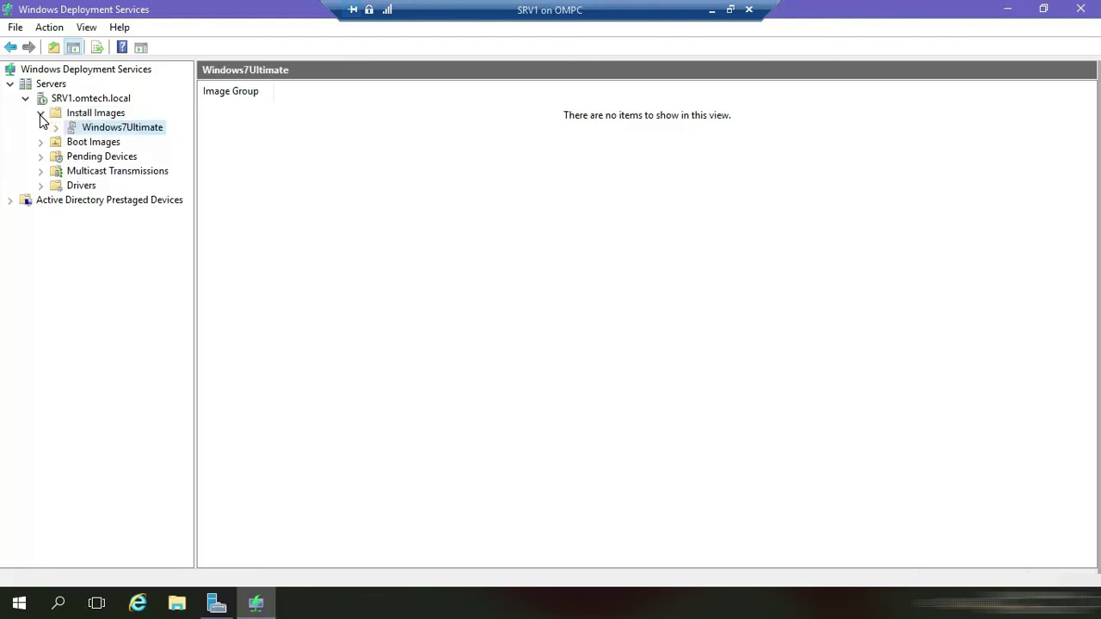
# Begin adding a boot image to SRV1.omtech.local, using G:\sources\boot.wim as the image file.
pyautogui.click(87, 147)
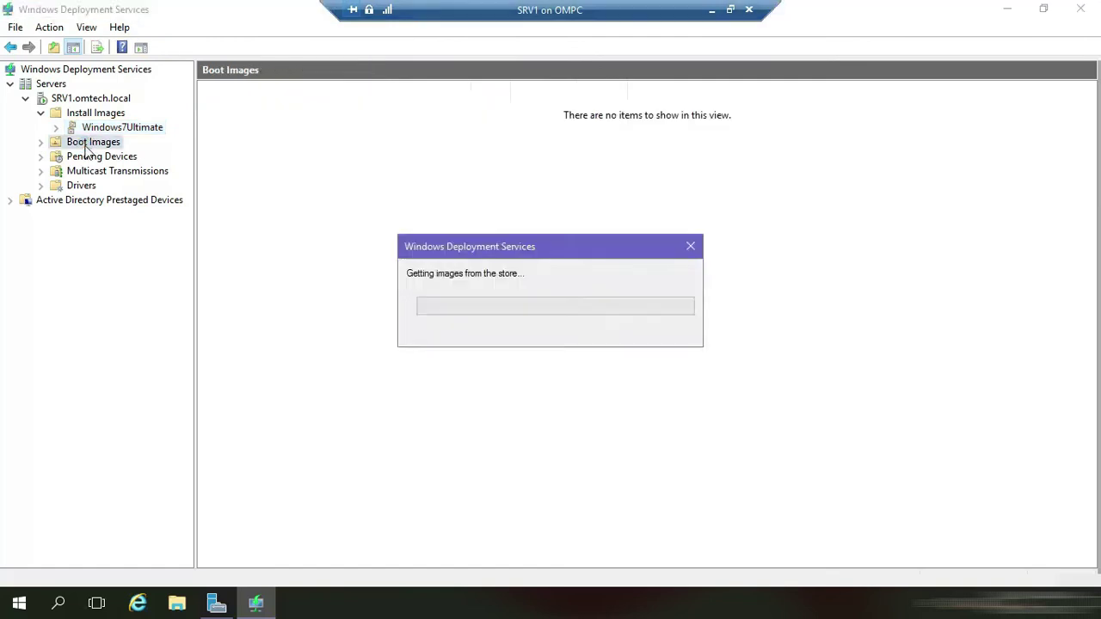
pyautogui.rightClick(87, 148)
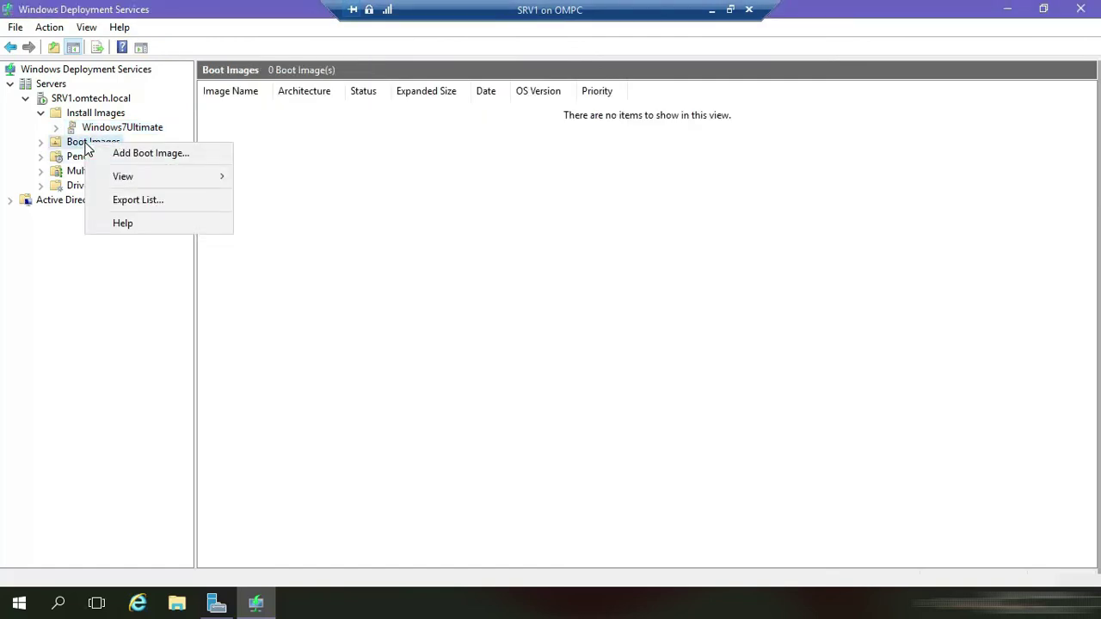
pyautogui.click(117, 152)
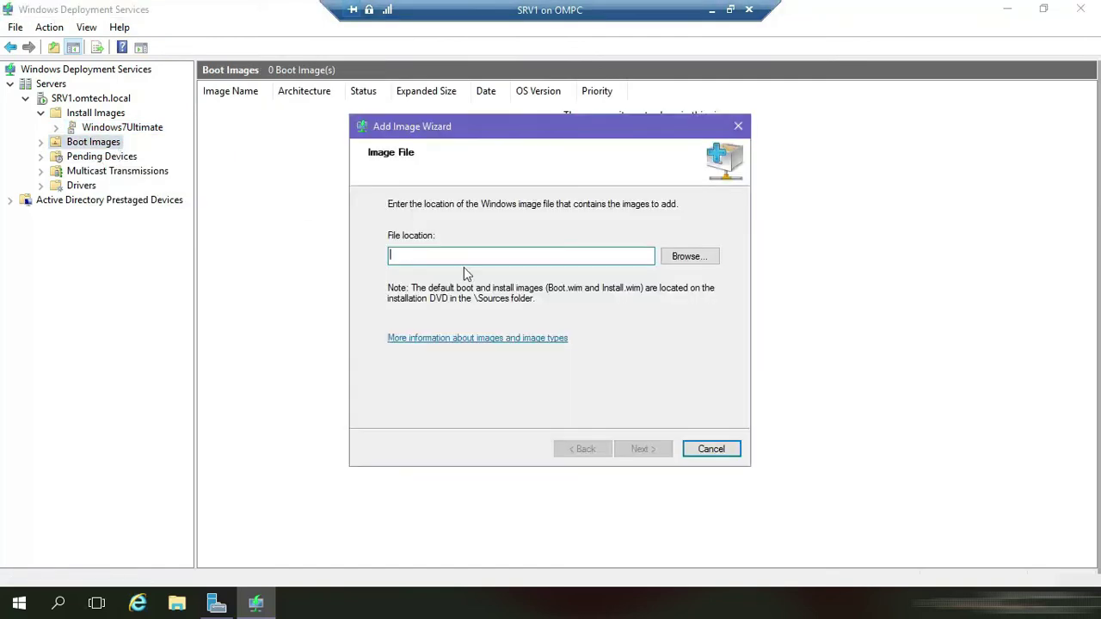
pyautogui.click(691, 256)
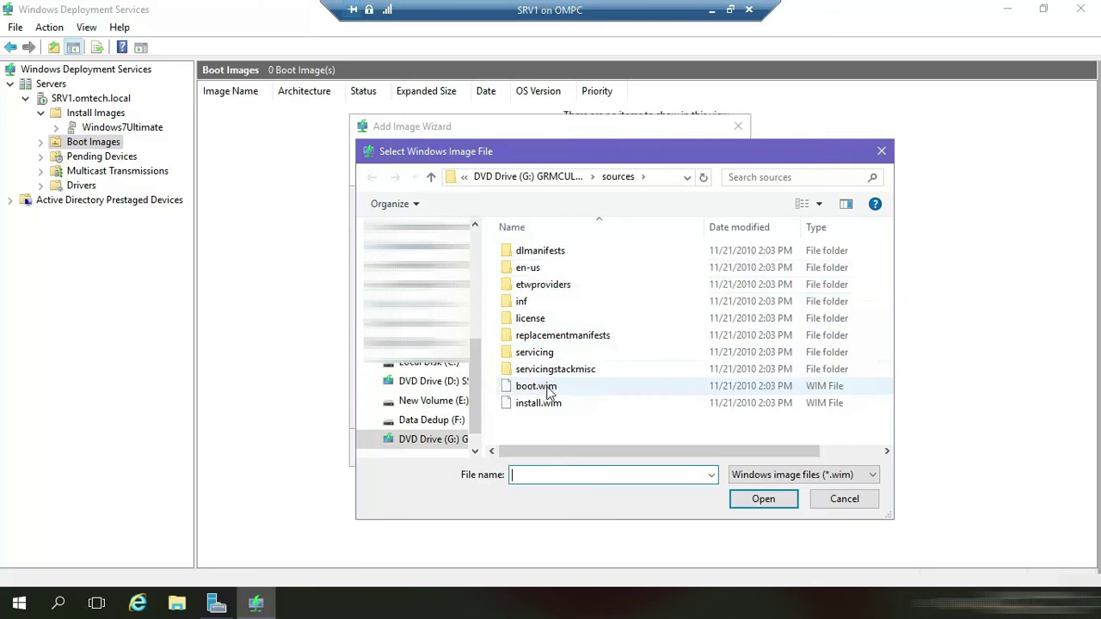
pyautogui.click(555, 389)
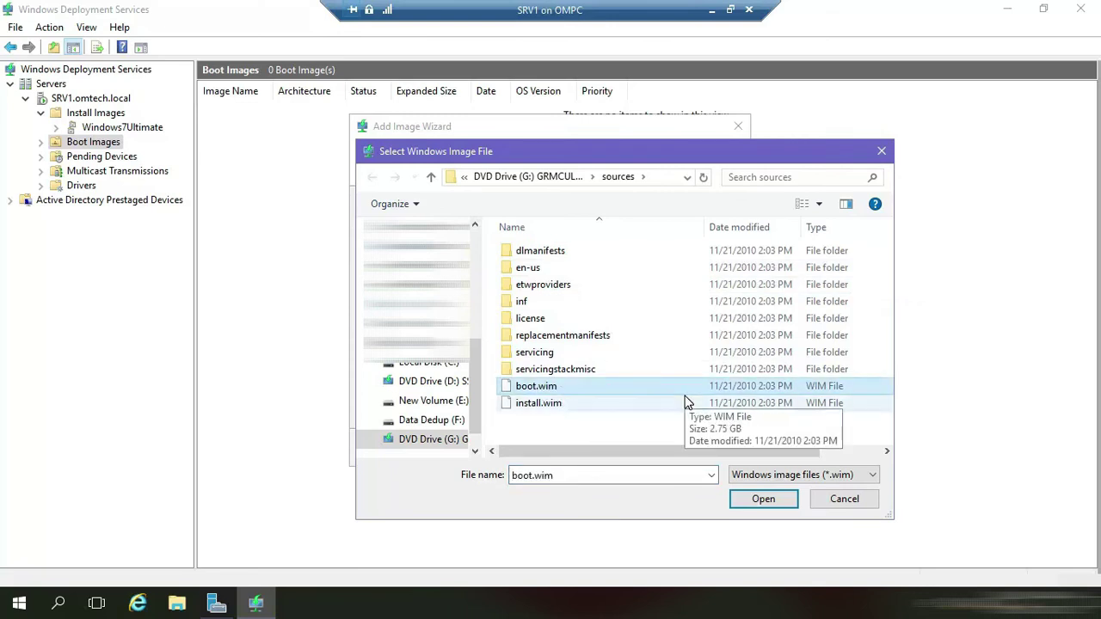
pyautogui.click(762, 505)
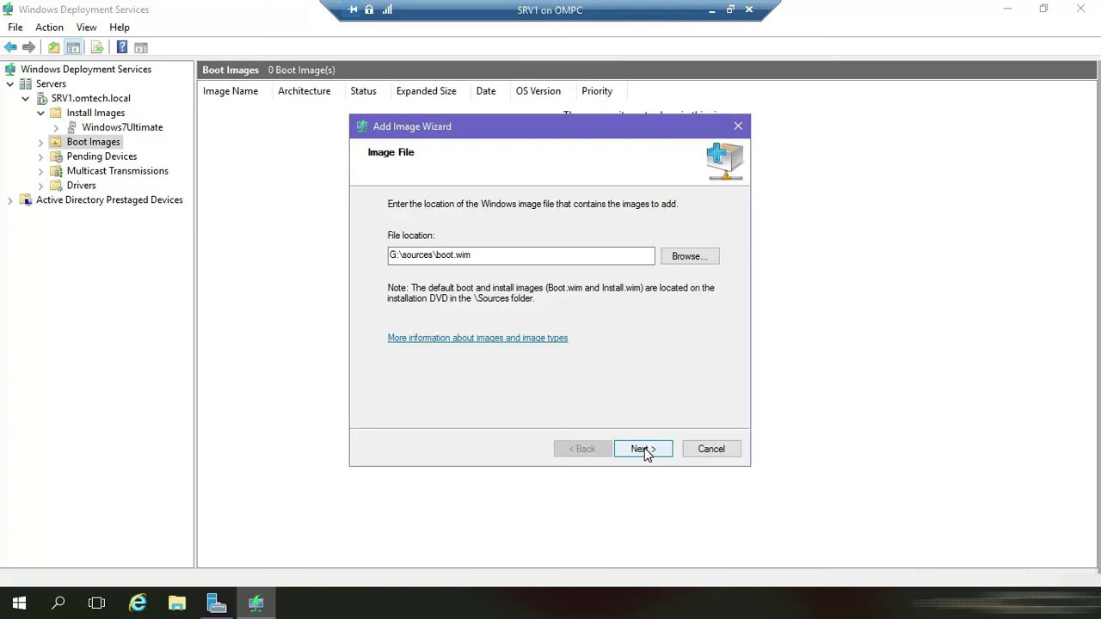
# Keep the default name and description Microsoft Windows Setup (x64) and finish adding the boot image to the server.
pyautogui.click(644, 449)
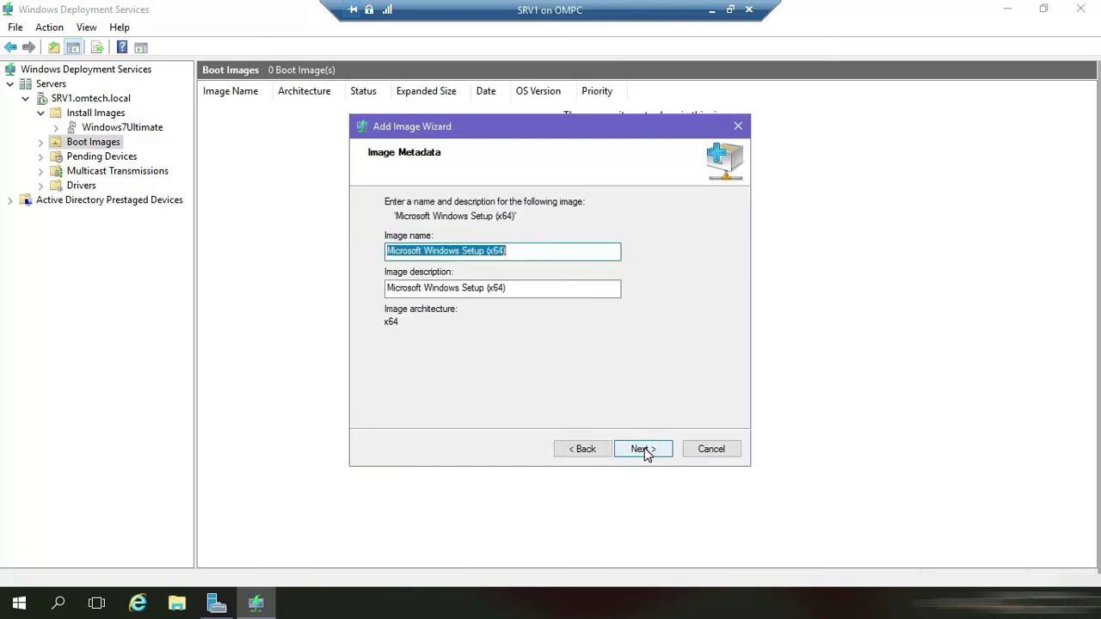
pyautogui.click(644, 449)
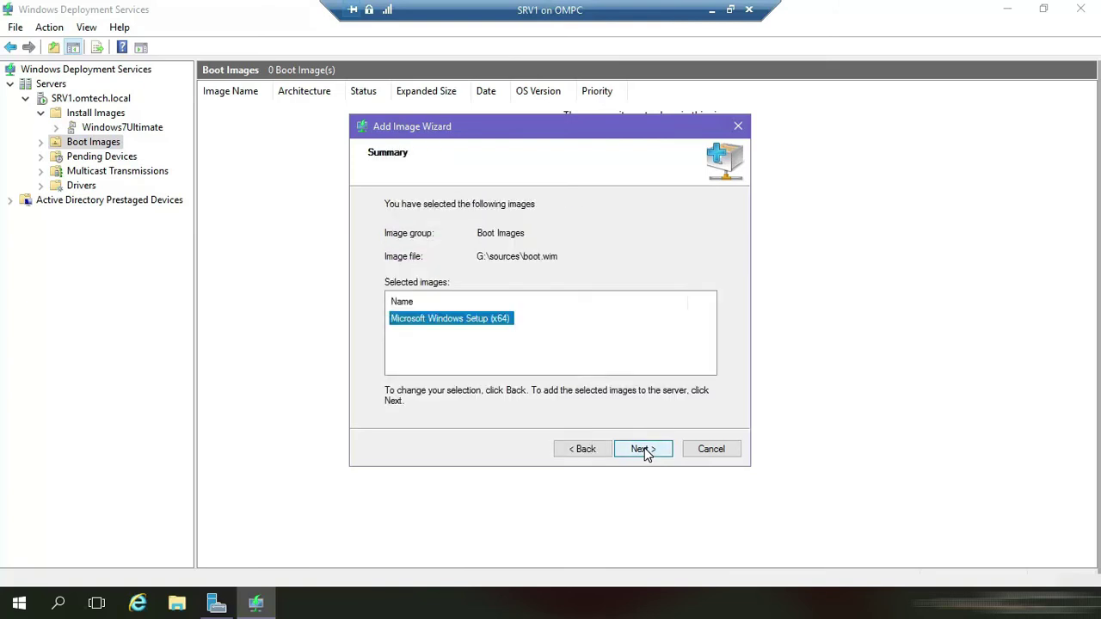
pyautogui.click(643, 449)
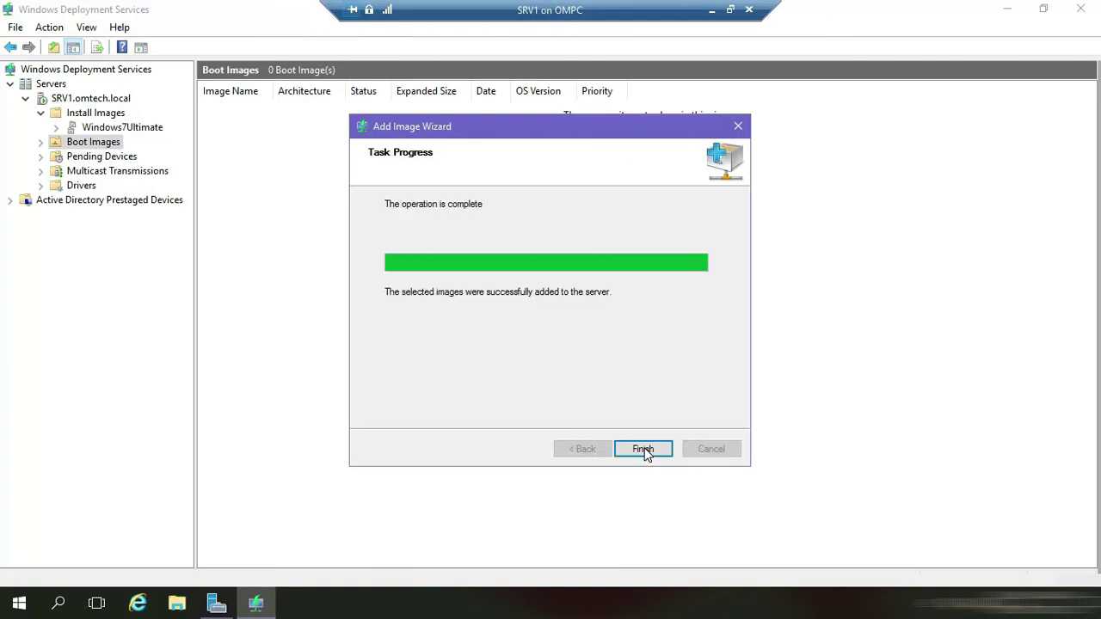
pyautogui.click(645, 451)
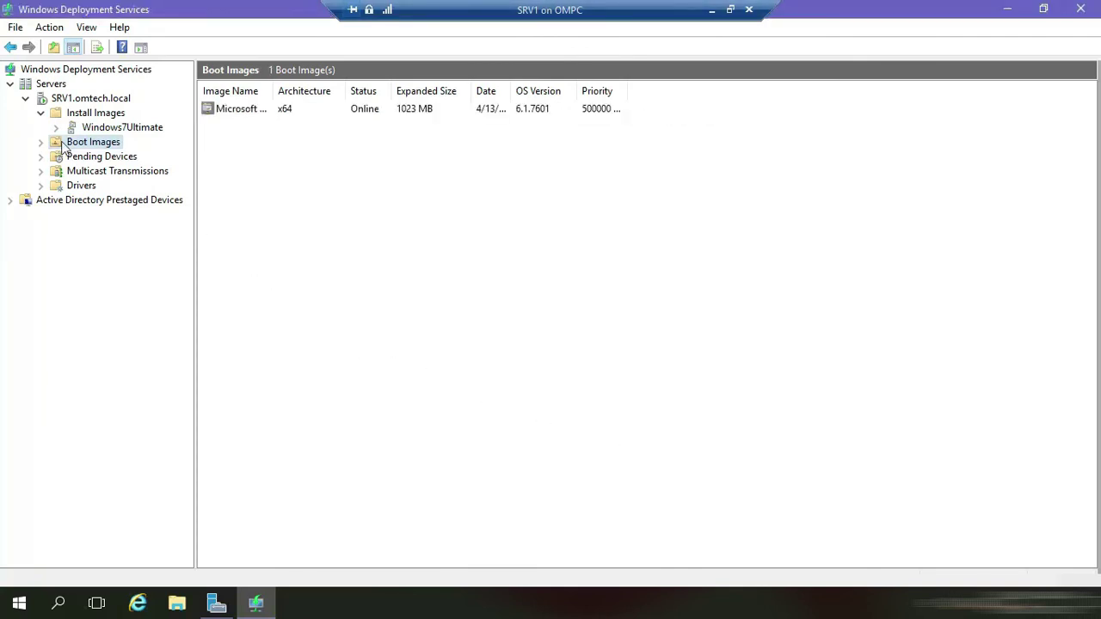
pyautogui.press('Up')
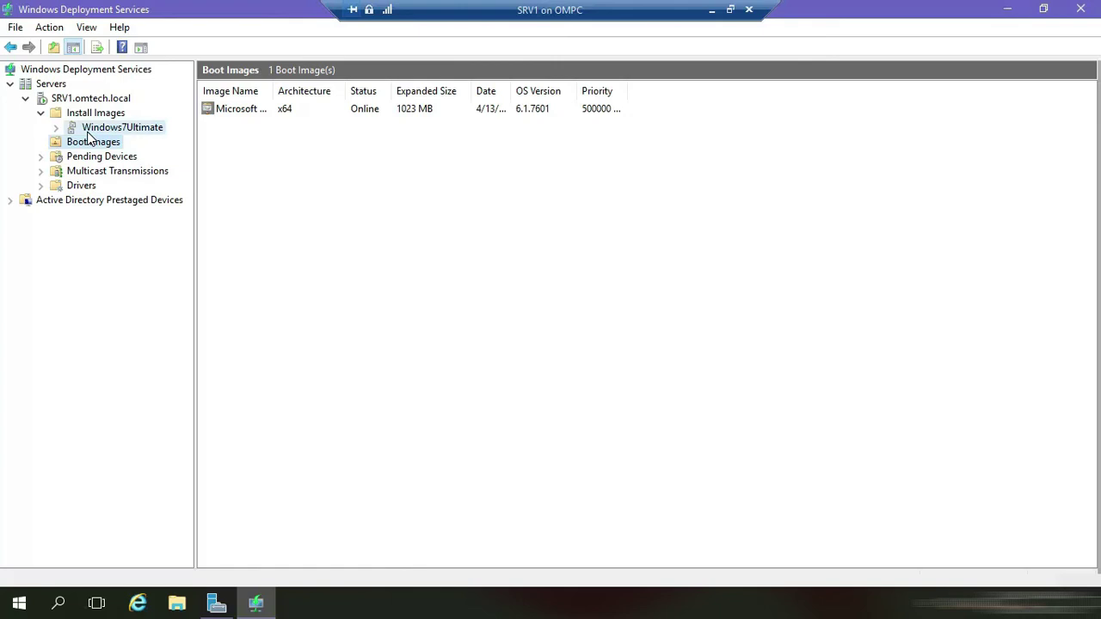
pyautogui.click(93, 142)
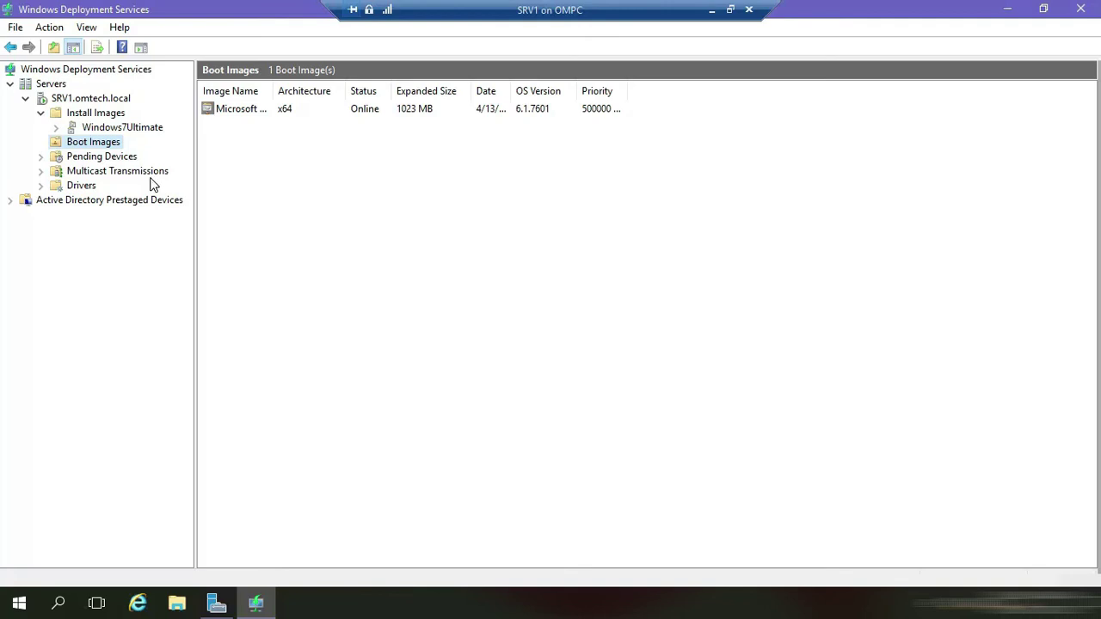
pyautogui.press('Up')
pyautogui.press('Up')
pyautogui.press('Up')
pyautogui.press('Up')
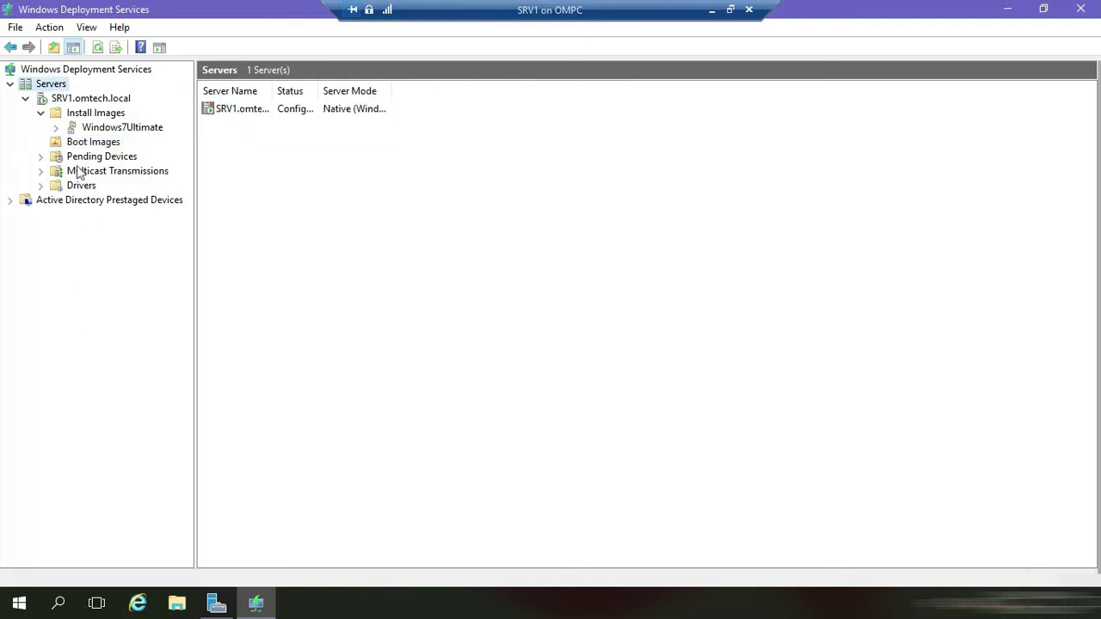
# Begin adding another install image on SRV1.omtech.local in a new image group named Server2016.
pyautogui.click(87, 116)
pyautogui.rightClick(87, 118)
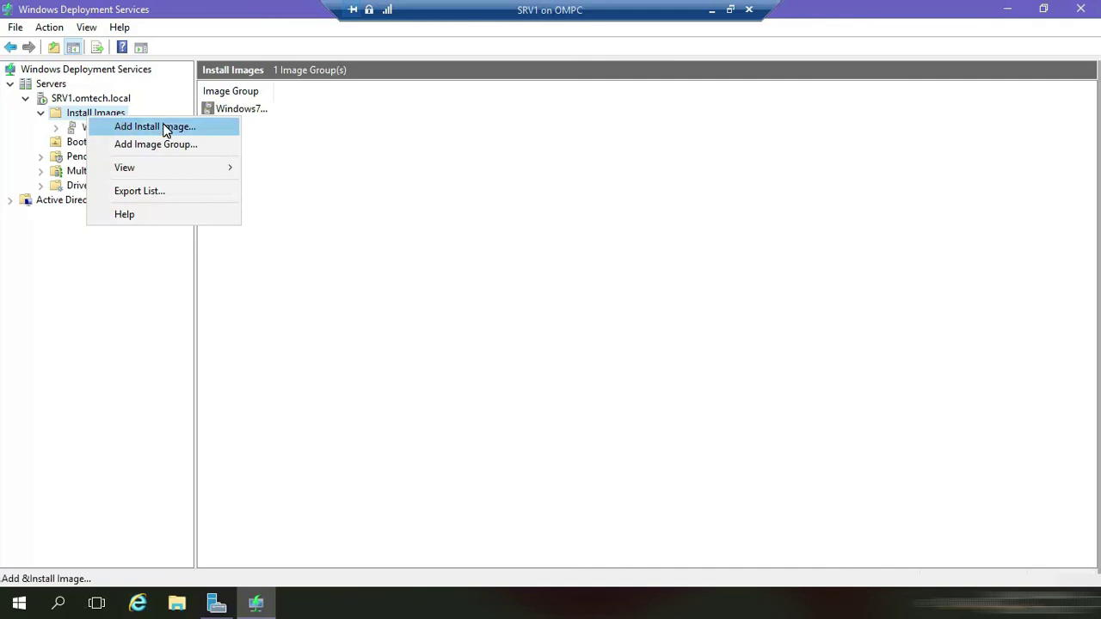
pyautogui.click(115, 128)
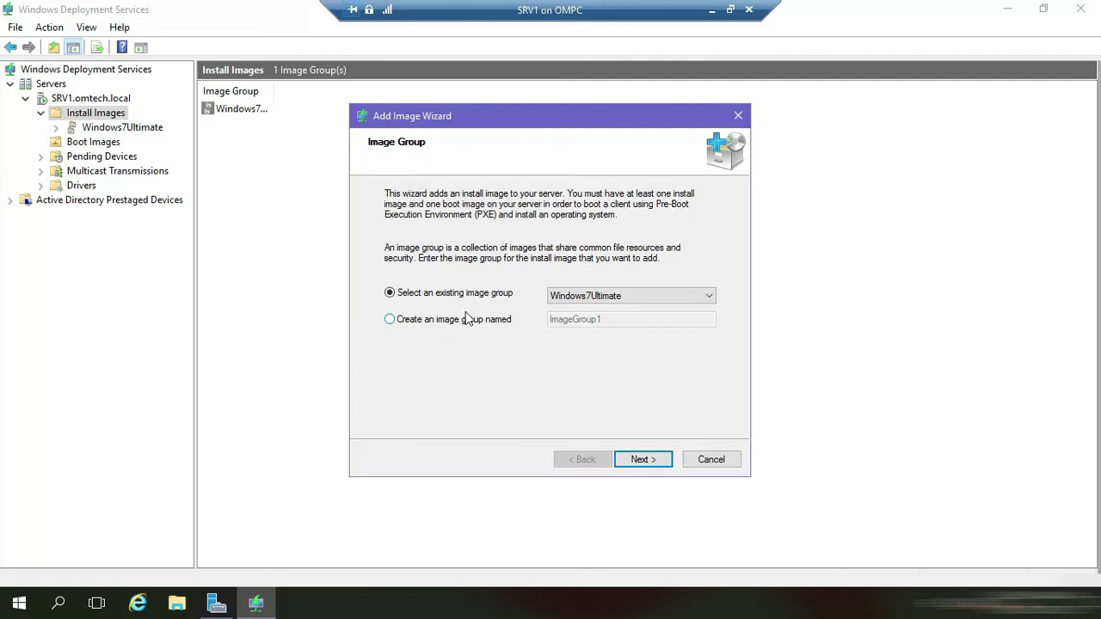
pyautogui.click(391, 321)
pyautogui.click(599, 319)
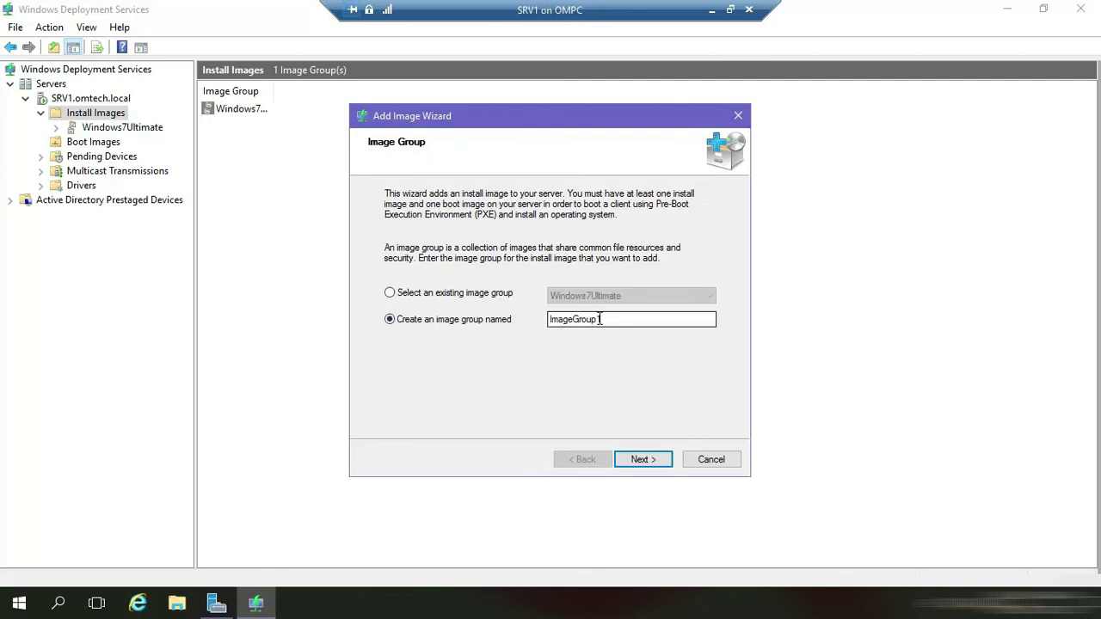
pyautogui.moveTo(601, 319); pyautogui.dragTo(533, 326)
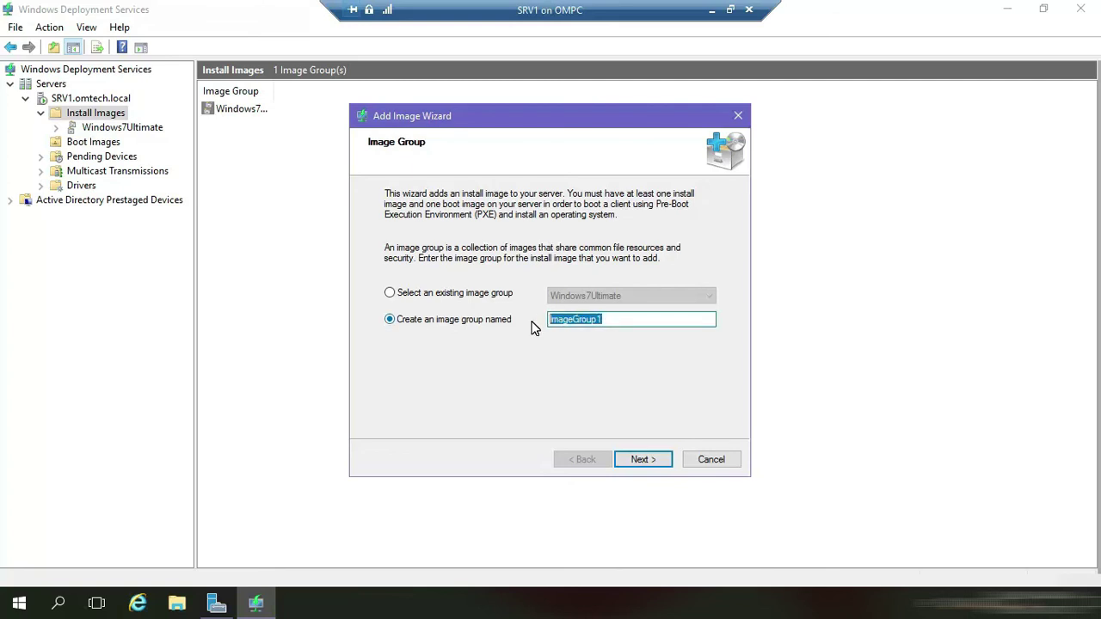
pyautogui.write('Ser')
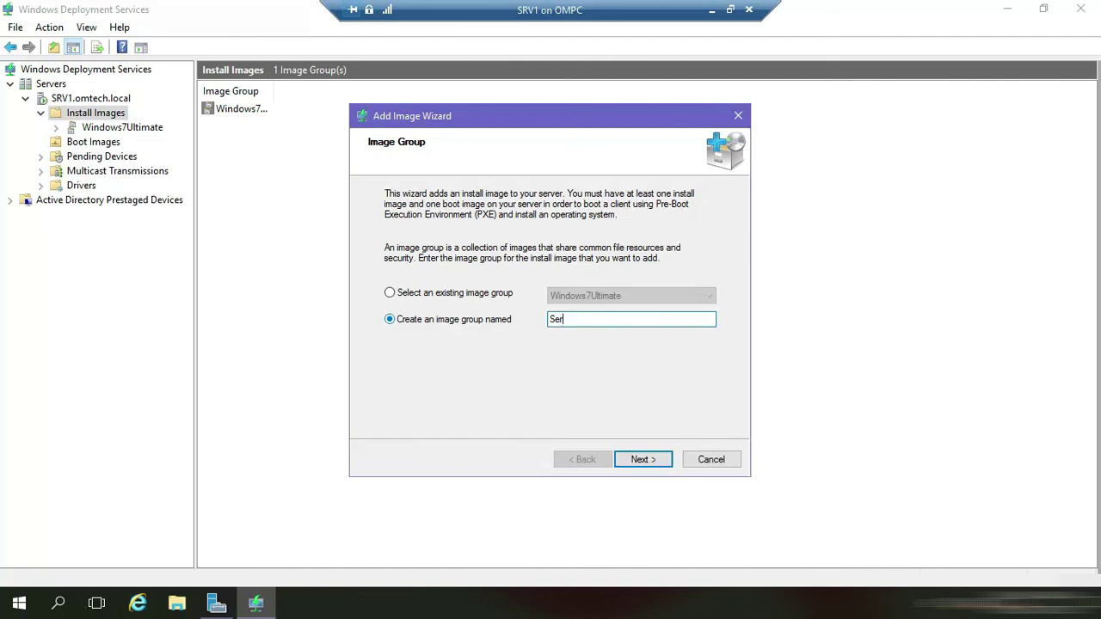
pyautogui.write('ver2016')
pyautogui.click(654, 458)
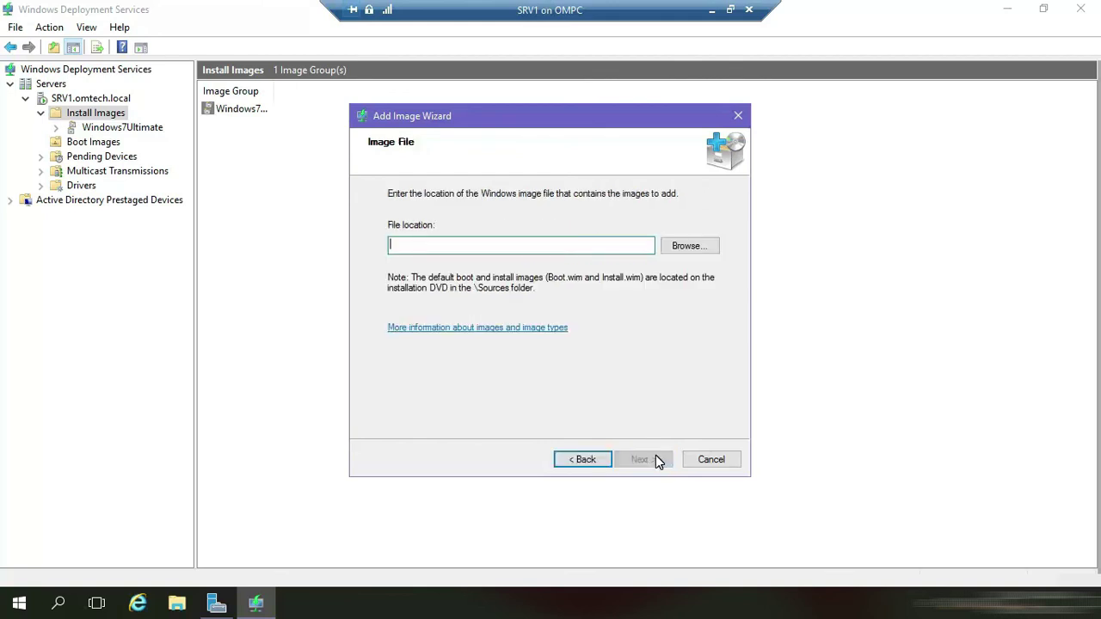
# Load the available images from D:\sources\install.wim and widen the Name column of their list.
pyautogui.click(689, 247)
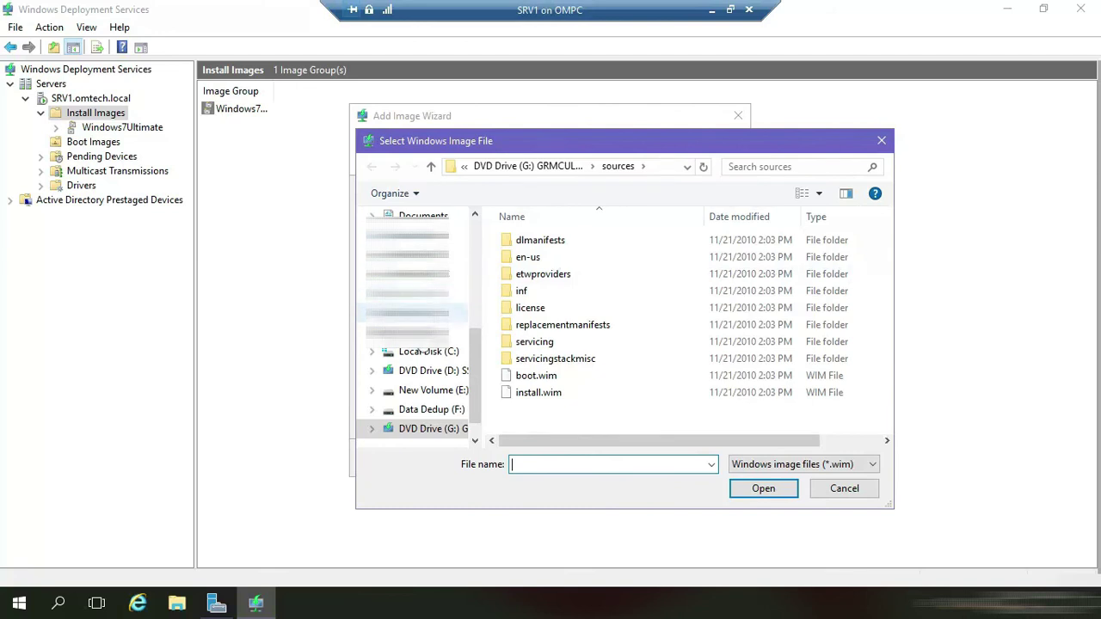
pyautogui.click(422, 371)
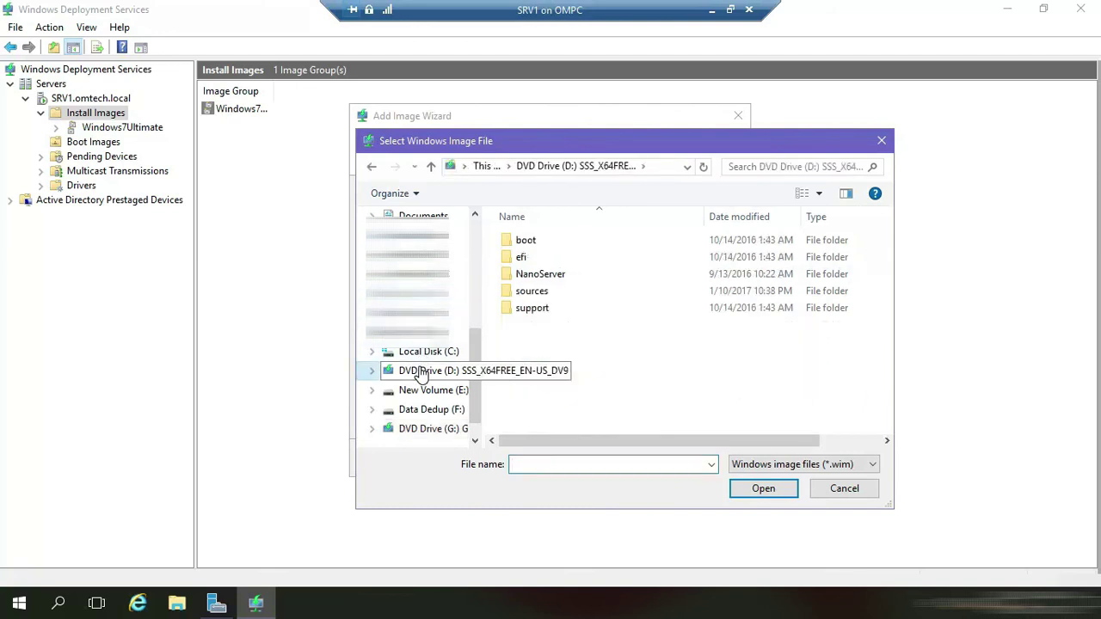
pyautogui.doubleClick(530, 291)
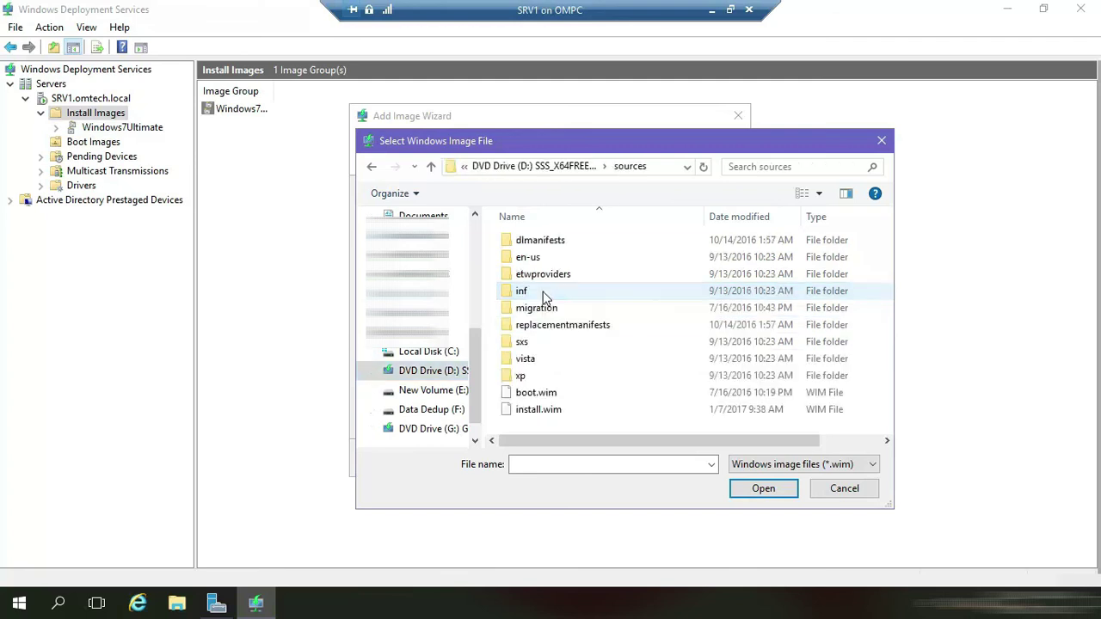
pyautogui.click(546, 410)
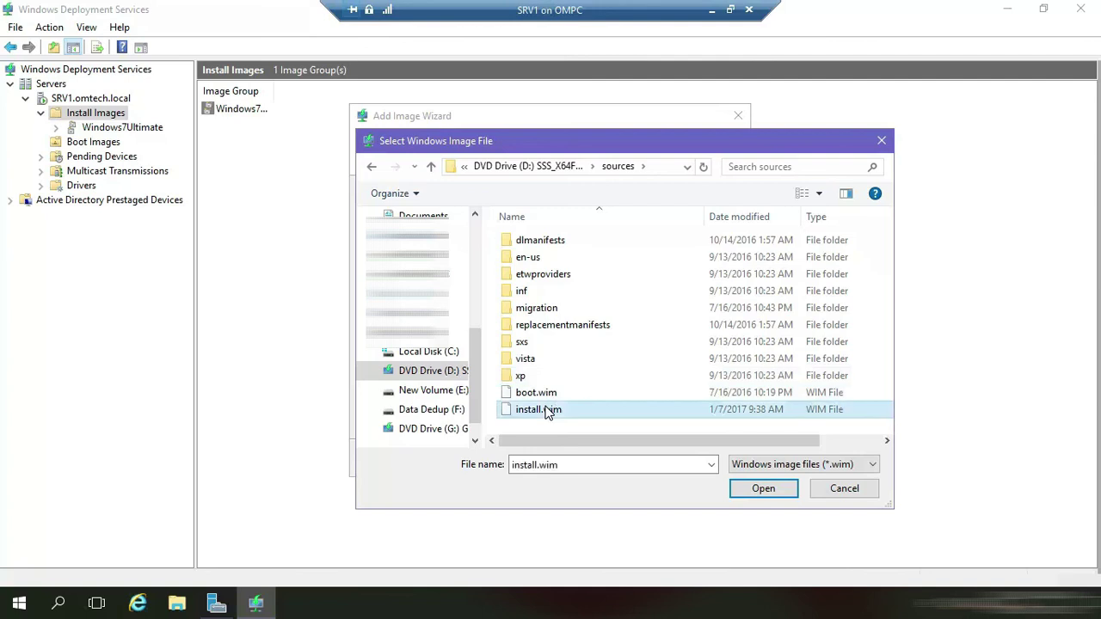
pyautogui.click(761, 491)
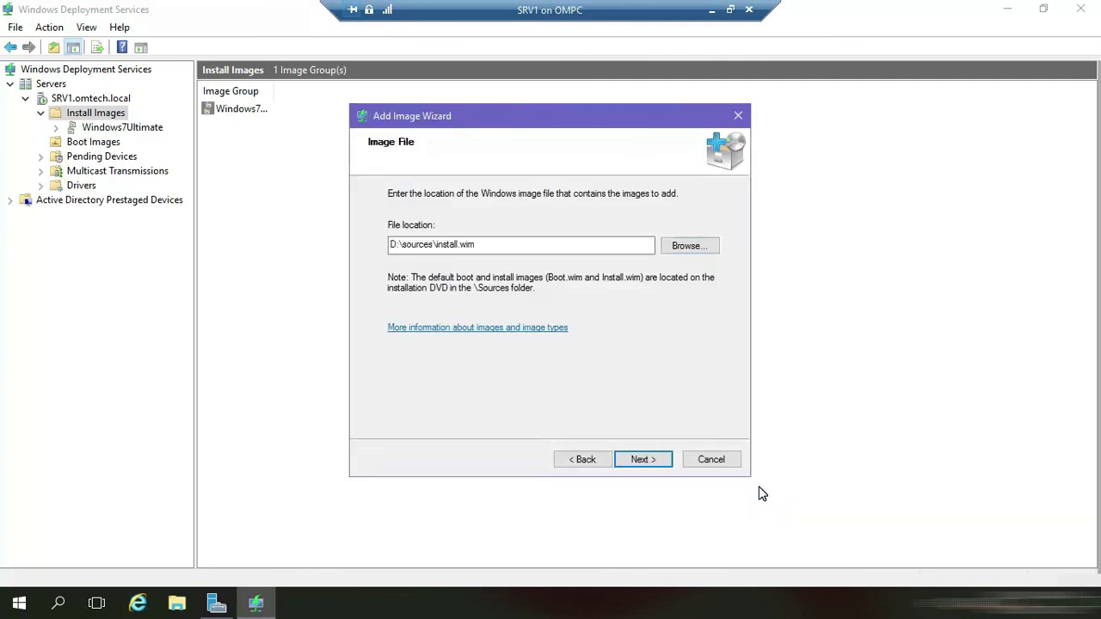
pyautogui.click(640, 460)
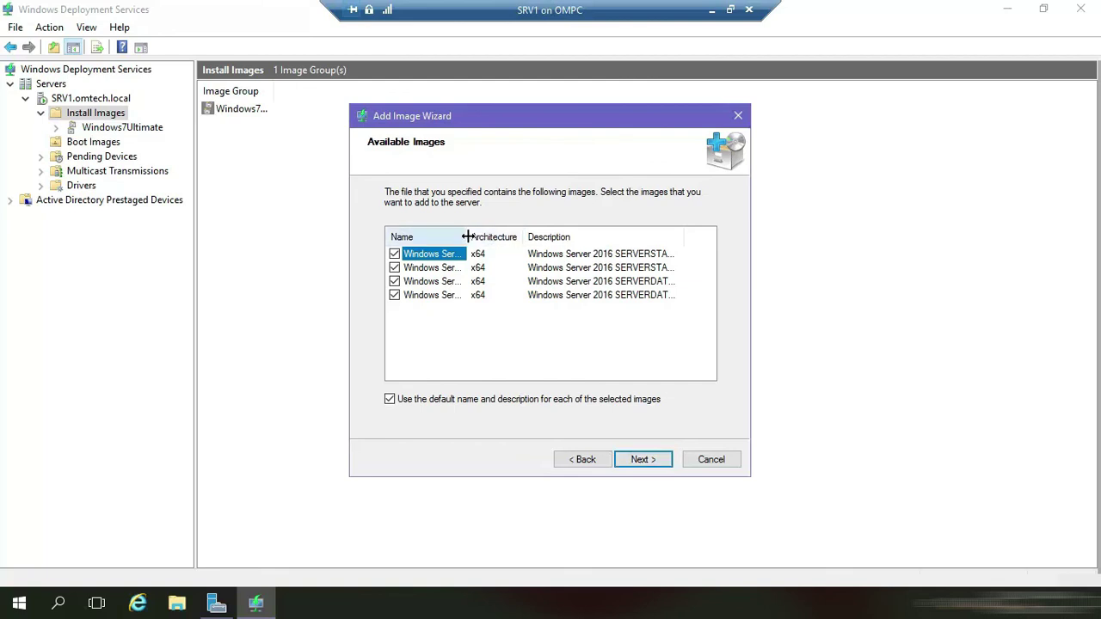
pyautogui.moveTo(509, 237); pyautogui.dragTo(561, 241)
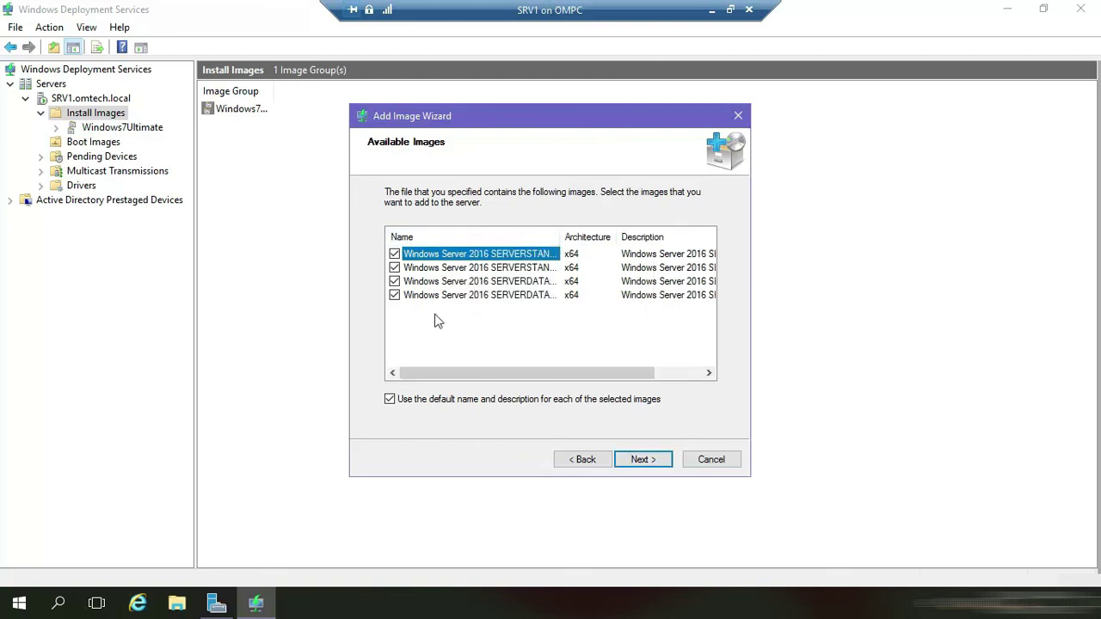
# Add only the fourth listed image, Windows Server 2016 SERVERDATACENTER, with its default name and description, and open the Server2016 image group.
pyautogui.click(394, 254)
pyautogui.click(394, 268)
pyautogui.click(394, 281)
pyautogui.click(641, 457)
pyautogui.click(641, 457)
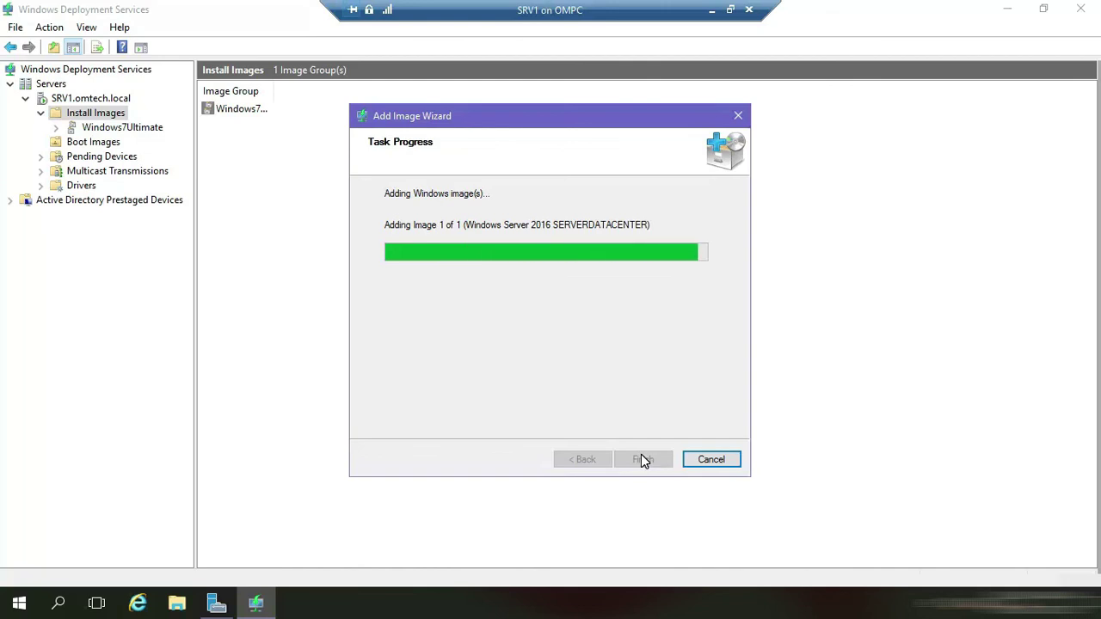
pyautogui.click(644, 460)
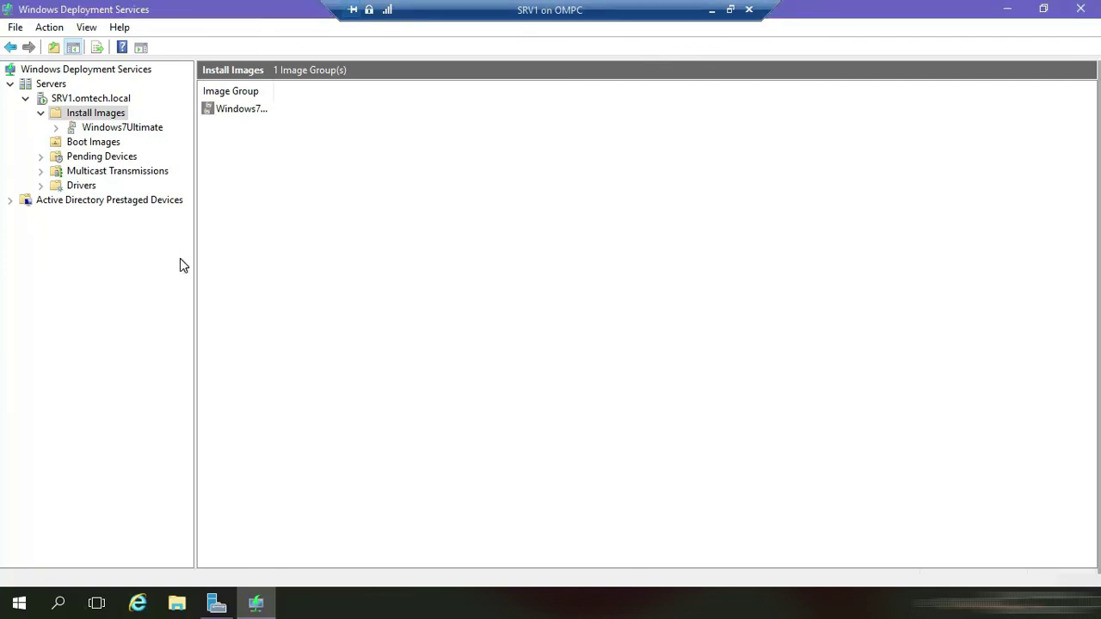
pyautogui.click(70, 146)
# Add a second boot image to SRV1.omtech.local from D:\sources\boot.wim, keeping the default name and description.
pyautogui.rightClick(90, 156)
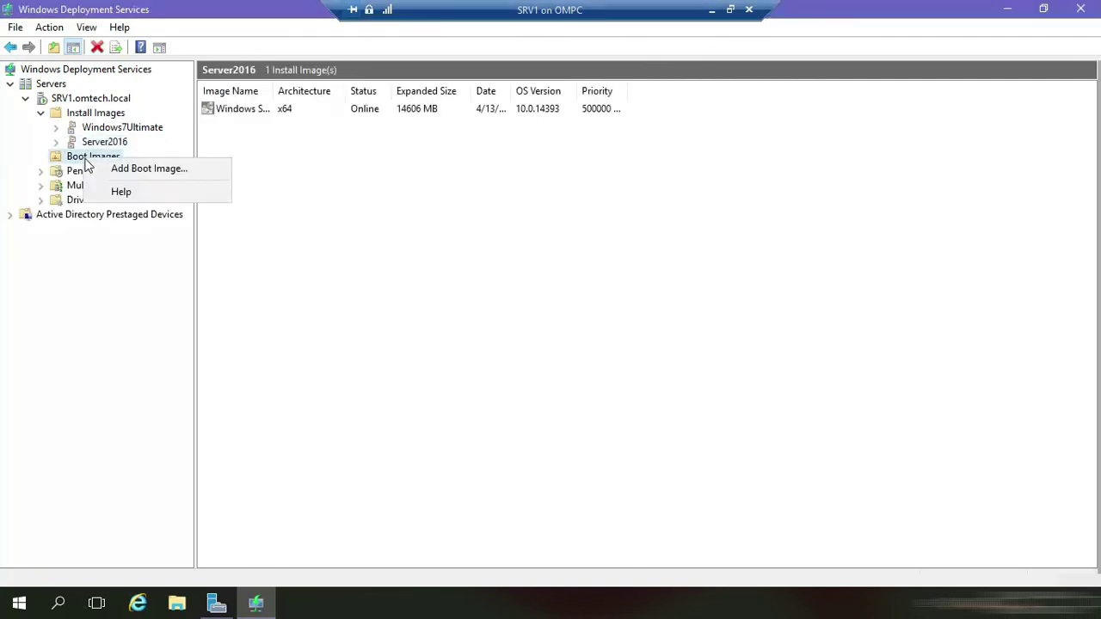
pyautogui.click(112, 166)
pyautogui.click(689, 256)
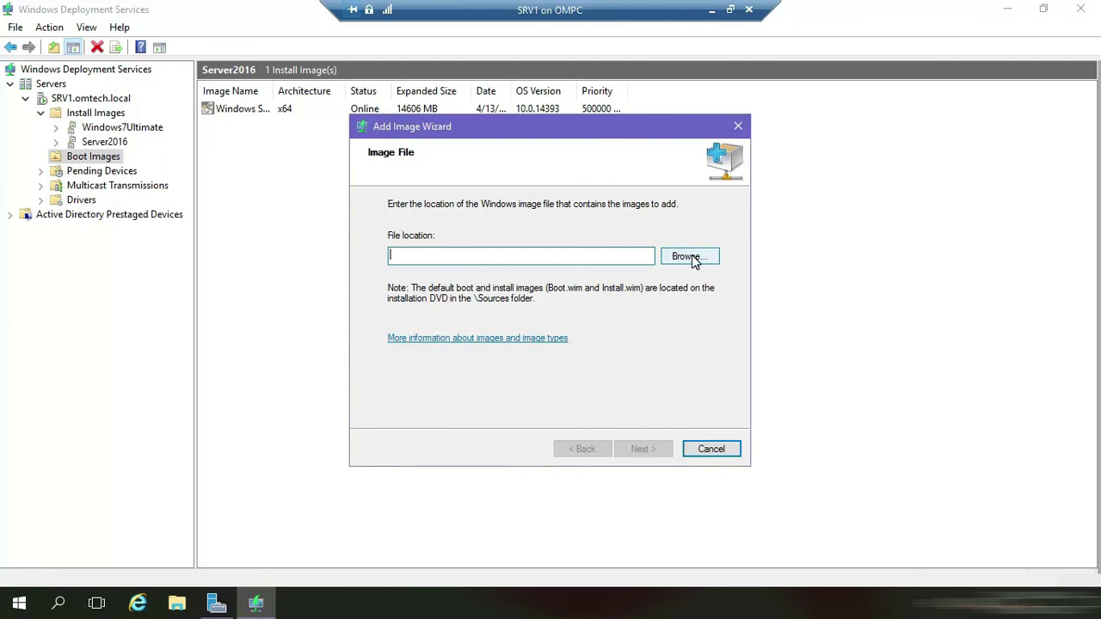
pyautogui.click(536, 402)
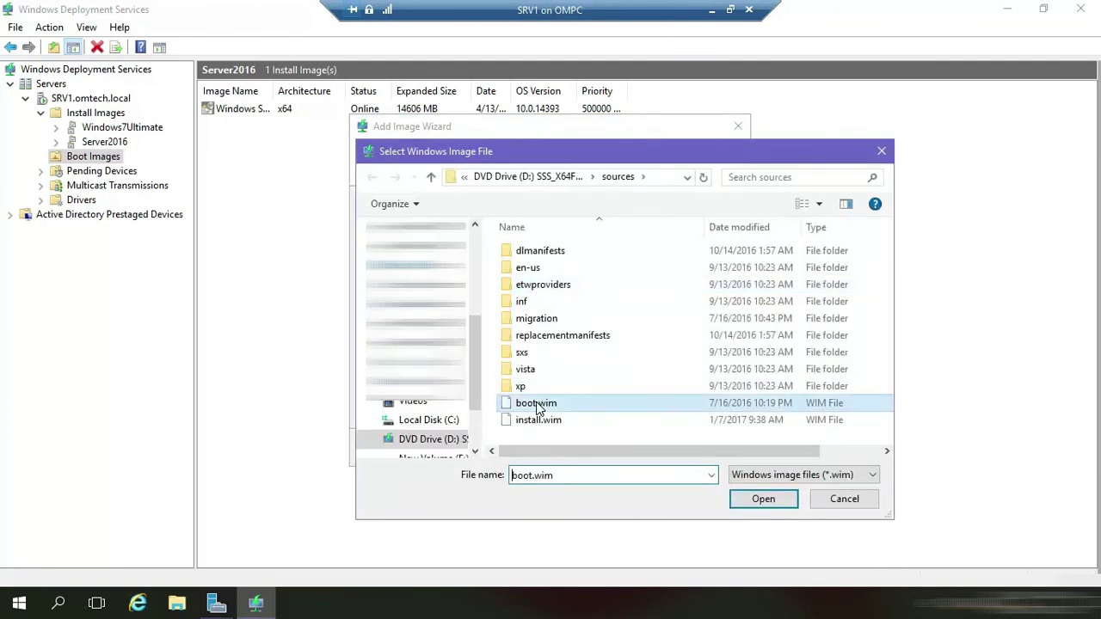
pyautogui.click(784, 502)
pyautogui.click(651, 449)
pyautogui.click(651, 449)
pyautogui.click(651, 449)
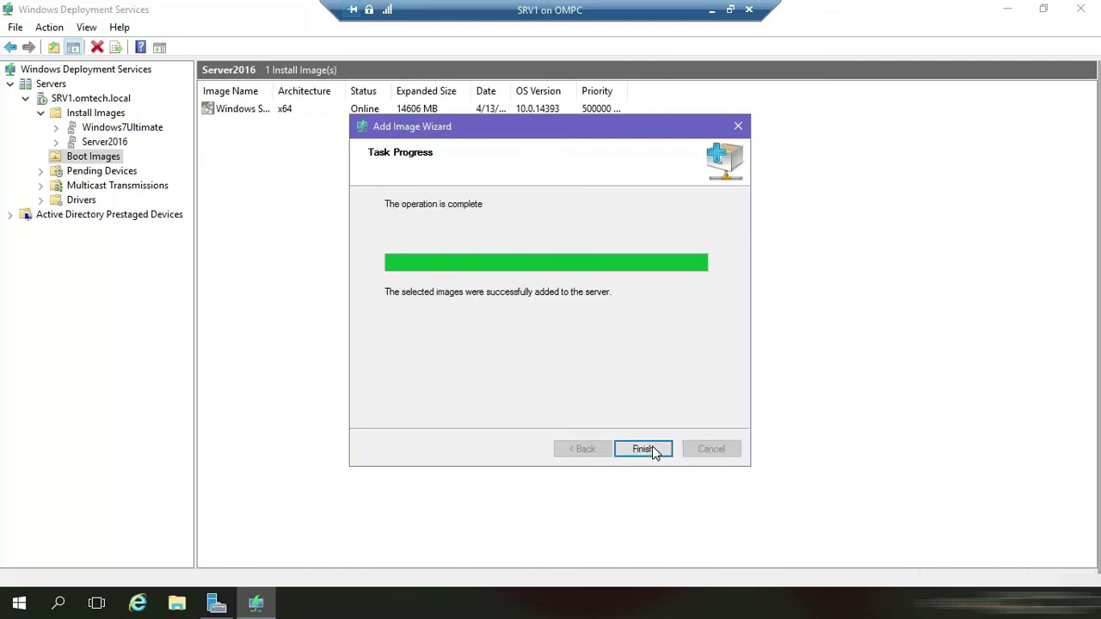
pyautogui.click(644, 449)
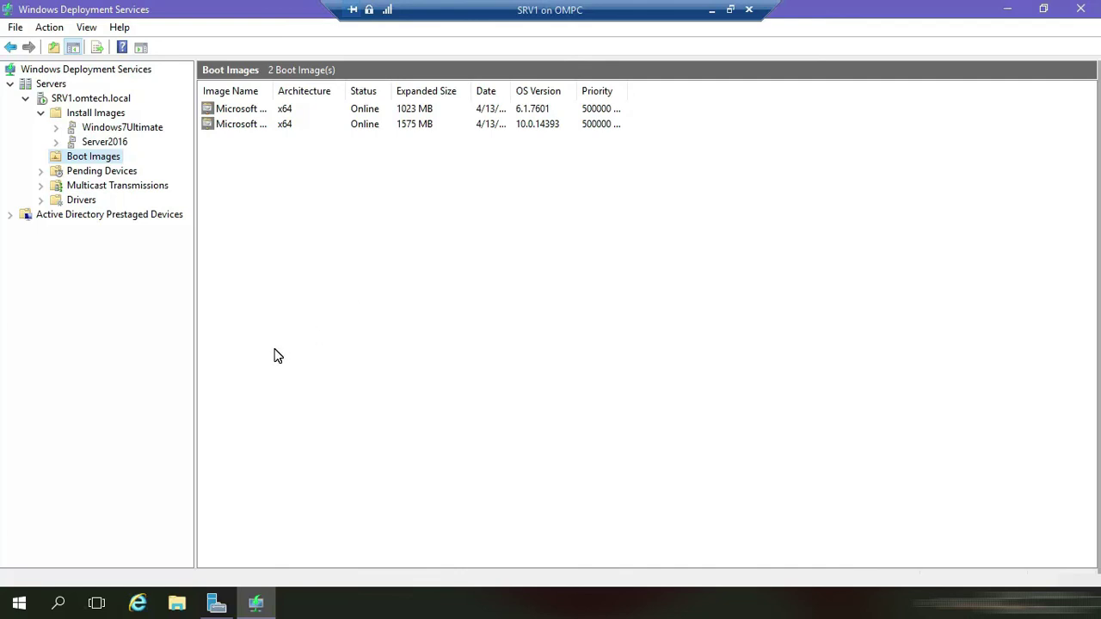
# Close the Windows Deployment Services console and return to the Server Manager dashboard.
pyautogui.rightClick(682, 283)
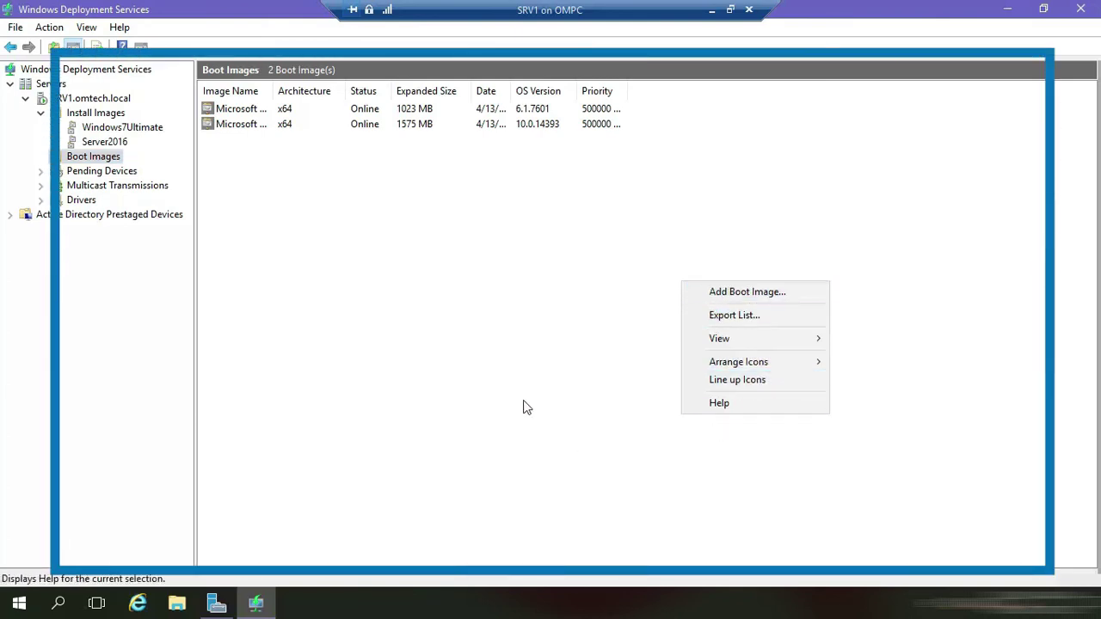
pyautogui.click(513, 380)
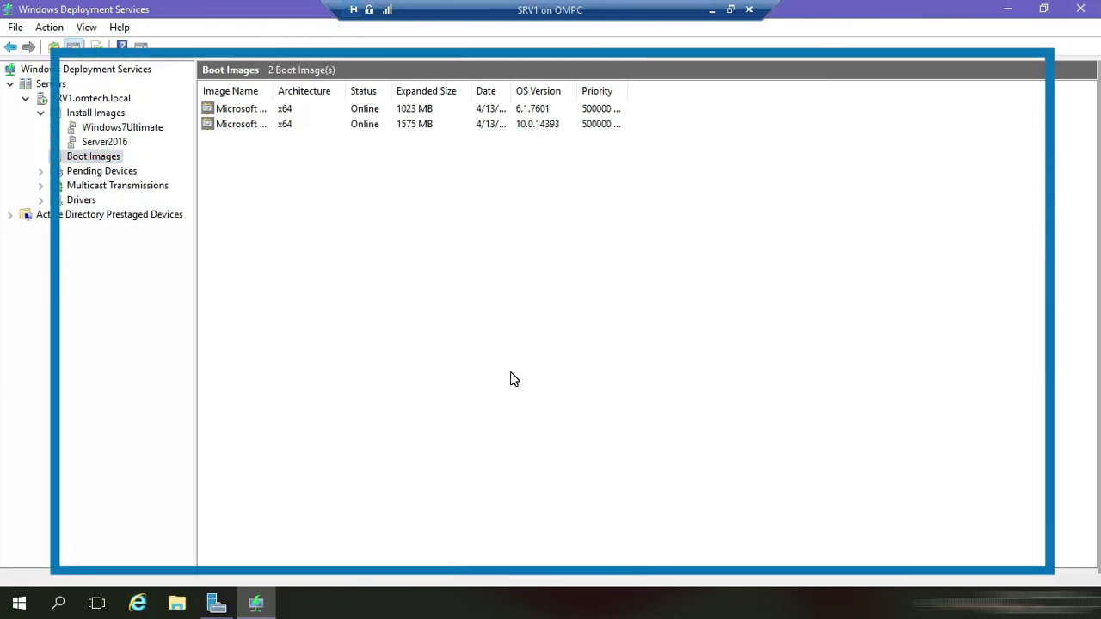
pyautogui.click(1086, 11)
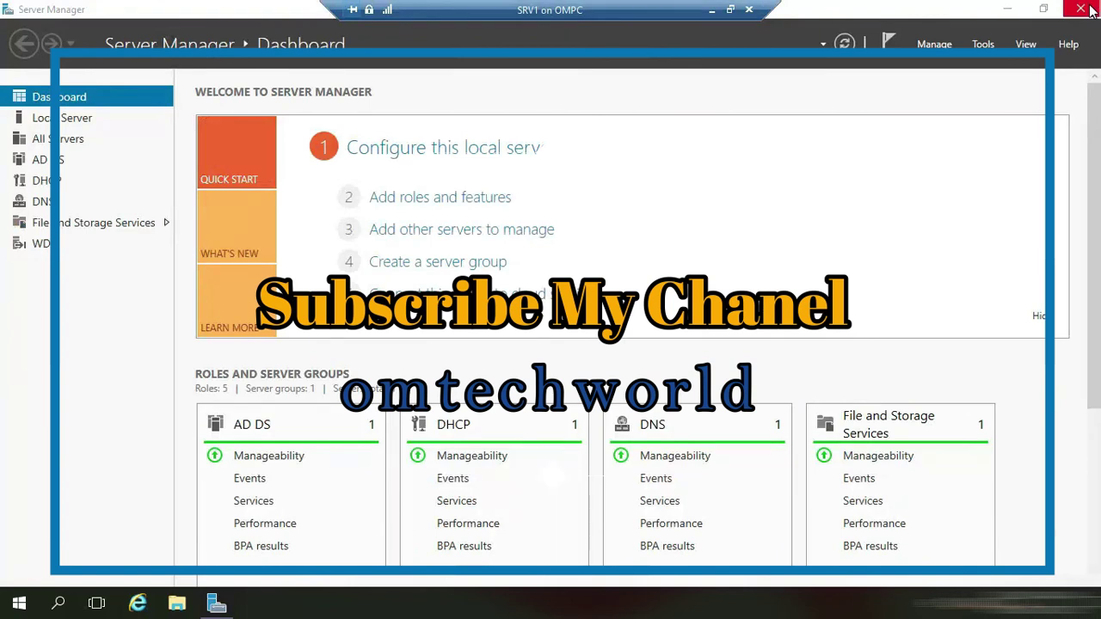